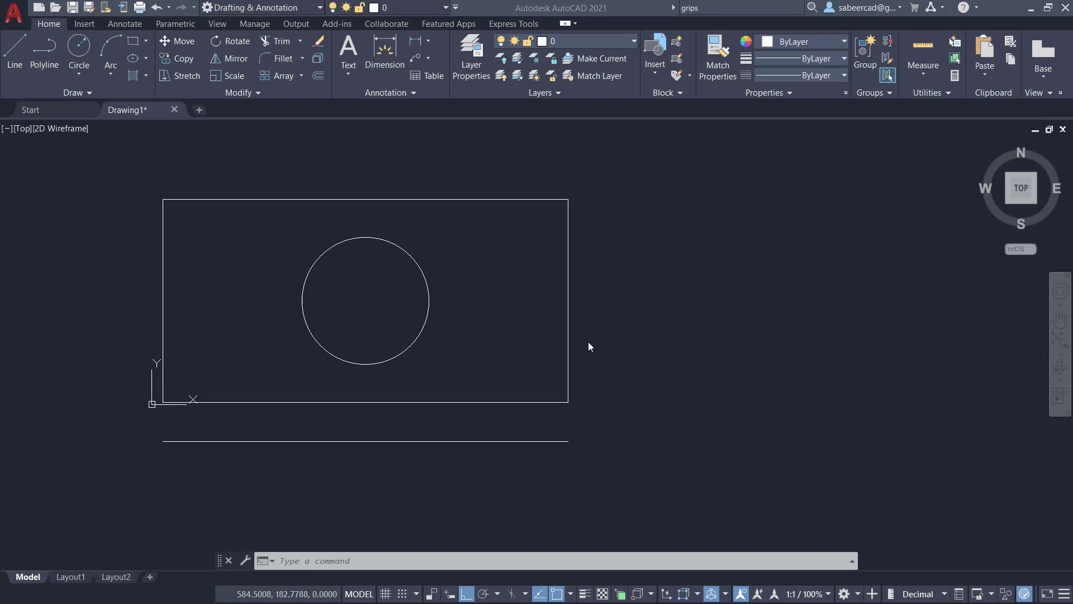
# - Deselect the rectangle and open Options from the drawing-area shortcut menu
pyautogui.click(574, 335)
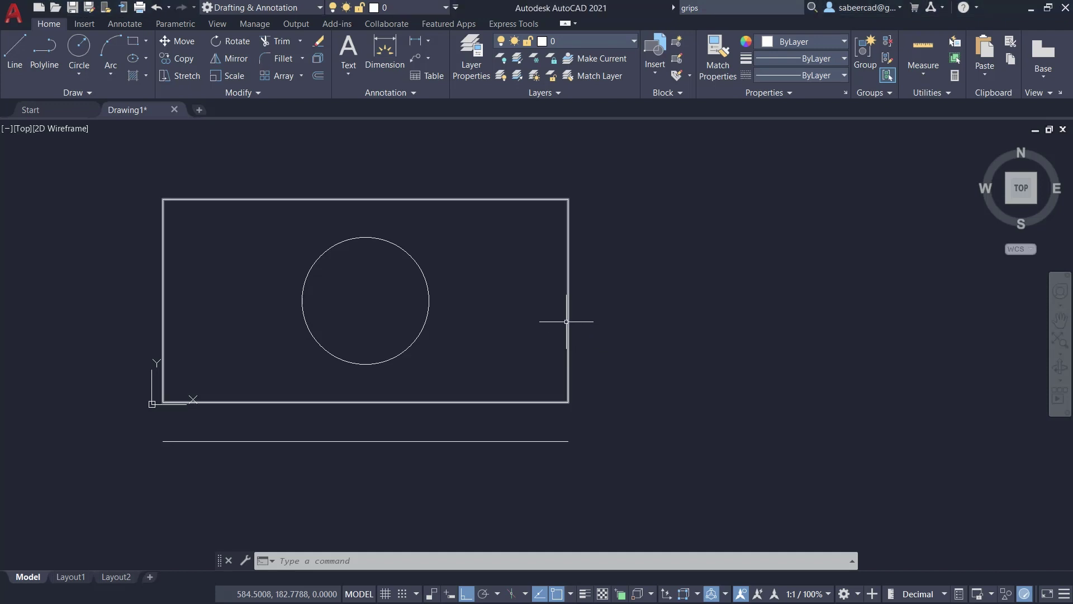
pyautogui.click(567, 322)
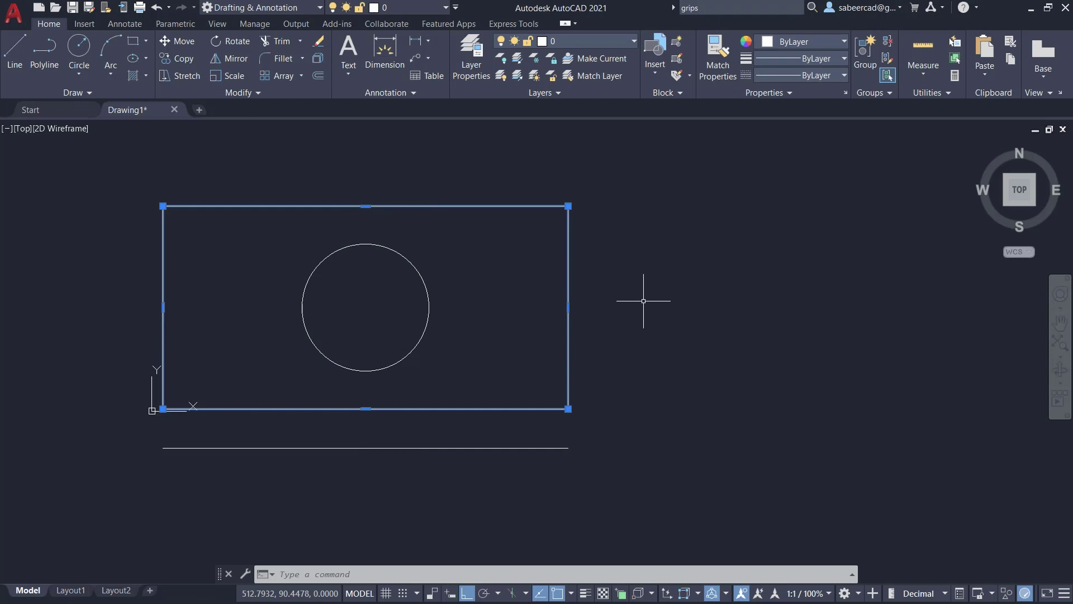
pyautogui.press('Escape')
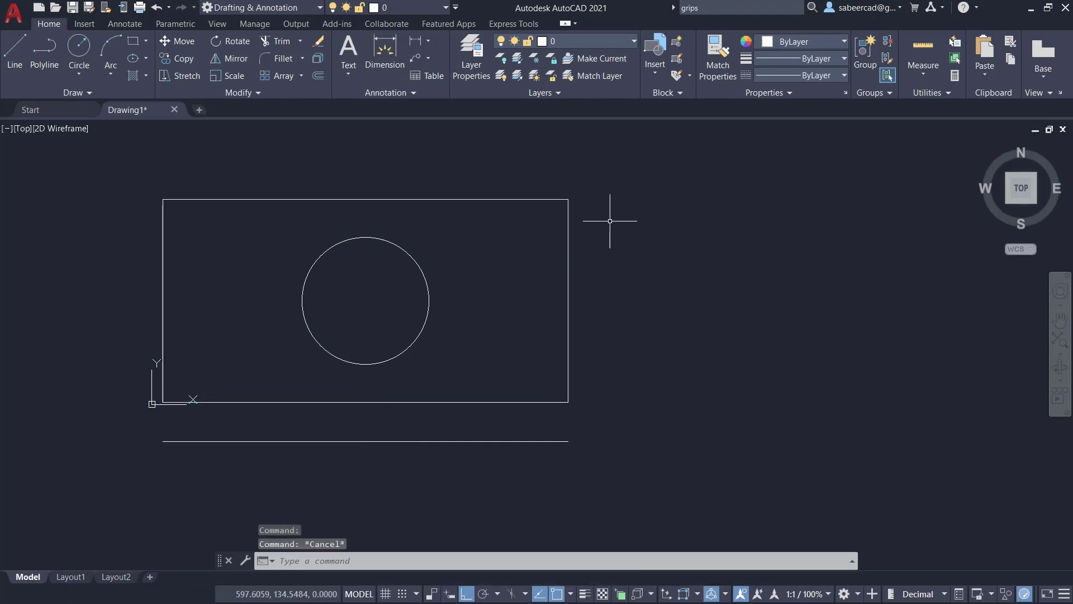
pyautogui.rightClick(613, 223)
pyautogui.click(655, 448)
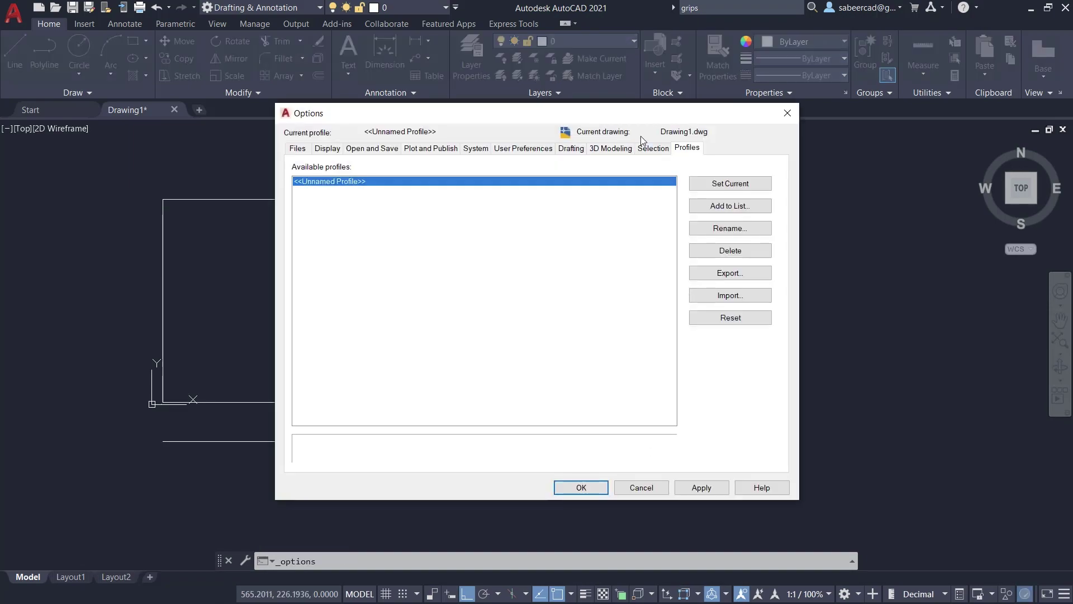
# - Leave Show grips on in the Selection tab, close Options, and select the rectangle to see its grips
pyautogui.click(650, 148)
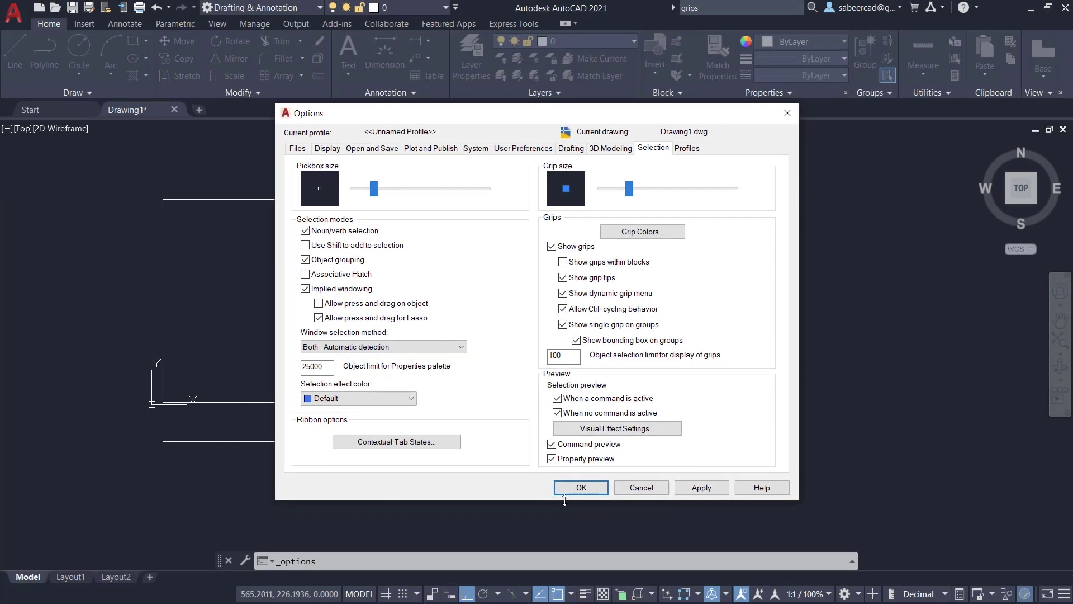
pyautogui.click(530, 541)
pyautogui.click(568, 308)
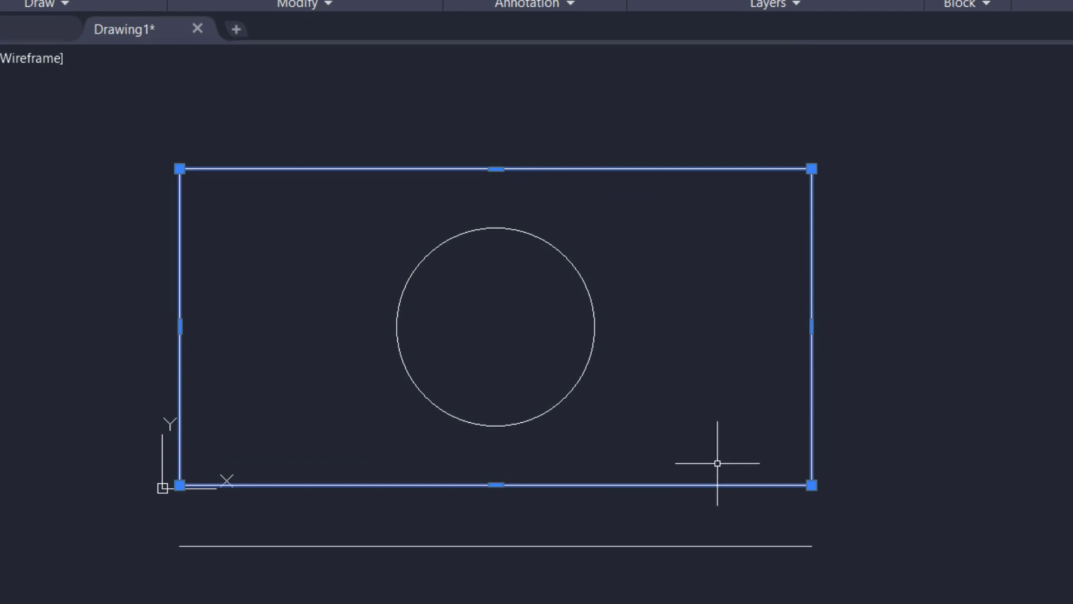
pyautogui.press('Escape')
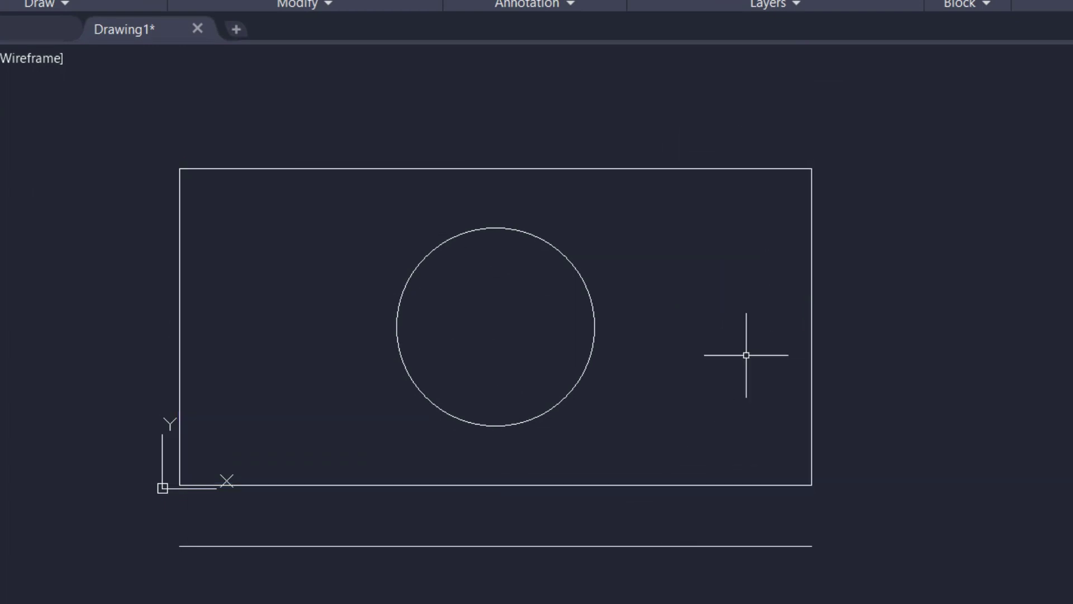
pyautogui.click(661, 545)
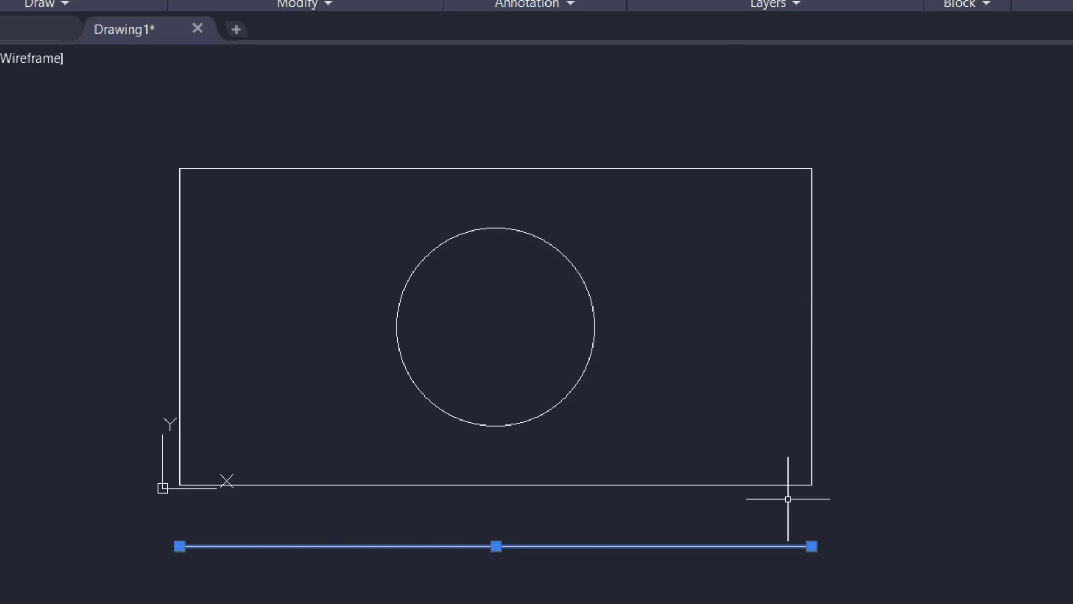
pyautogui.press('Escape')
pyautogui.click(595, 317)
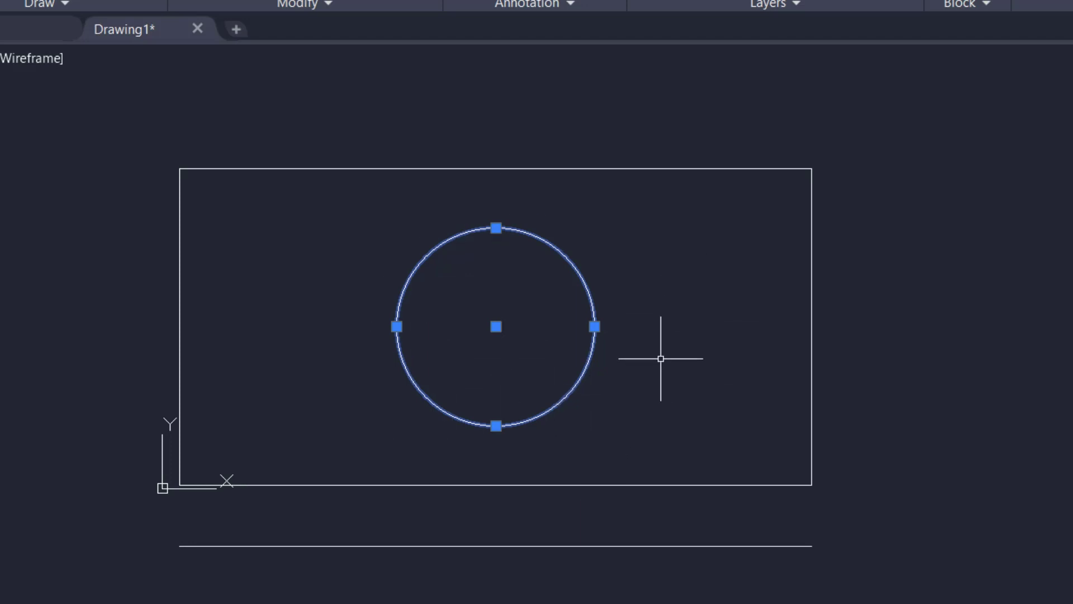
pyautogui.press('Escape')
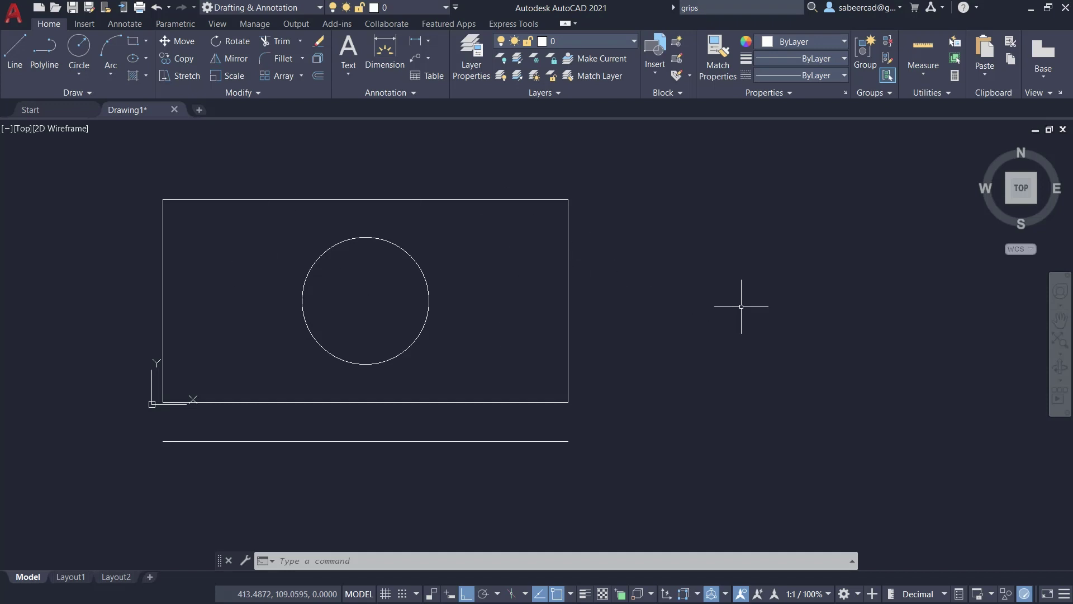
pyautogui.click(766, 310)
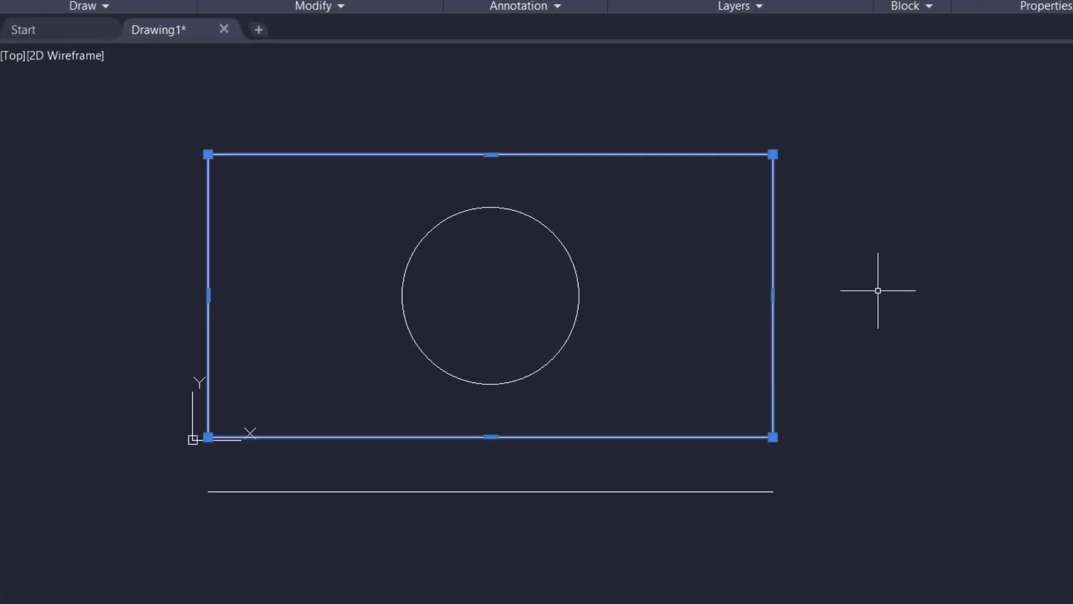
pyautogui.moveTo(773, 295)
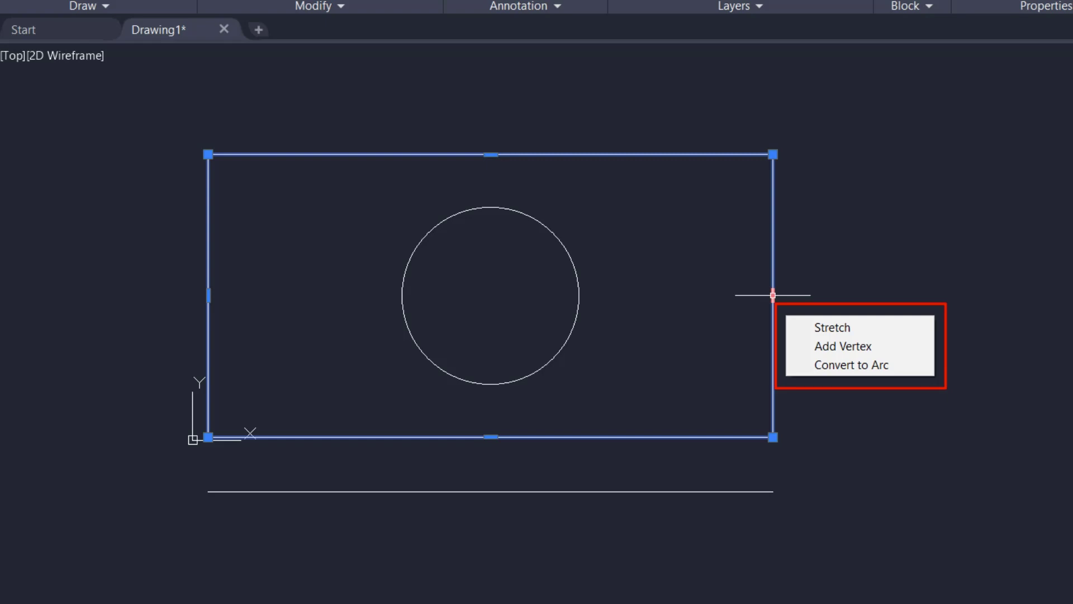
pyautogui.click(773, 295)
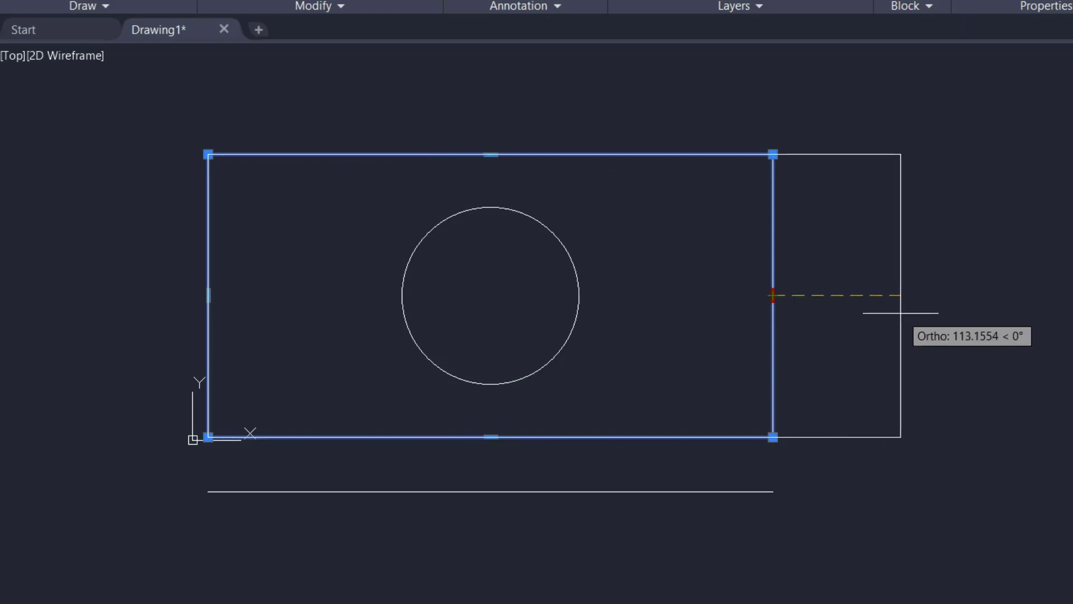
pyautogui.write('100')
pyautogui.press('Return')
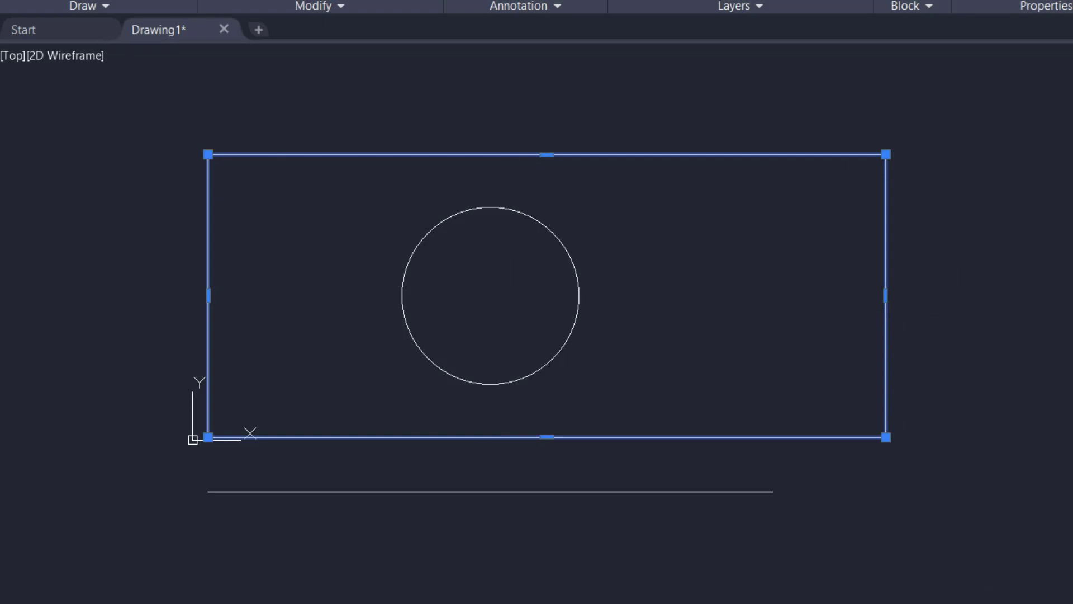
pyautogui.hotkey('ctrl', 'z')
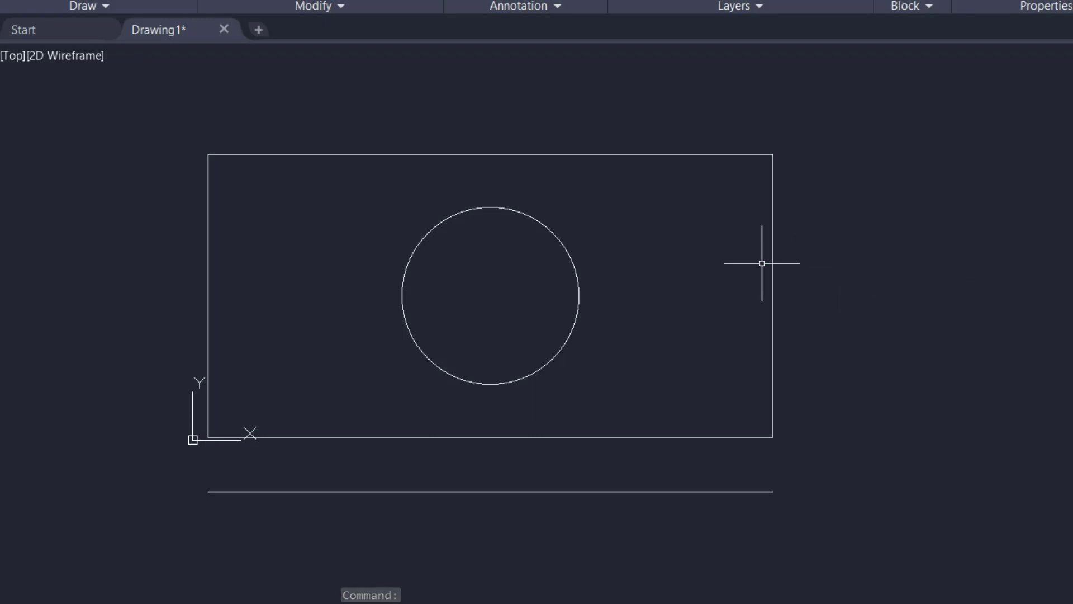
pyautogui.click(773, 280)
# - Convert the right edge to an arc bulging outward to the right, then clear the selection
pyautogui.moveTo(773, 294)
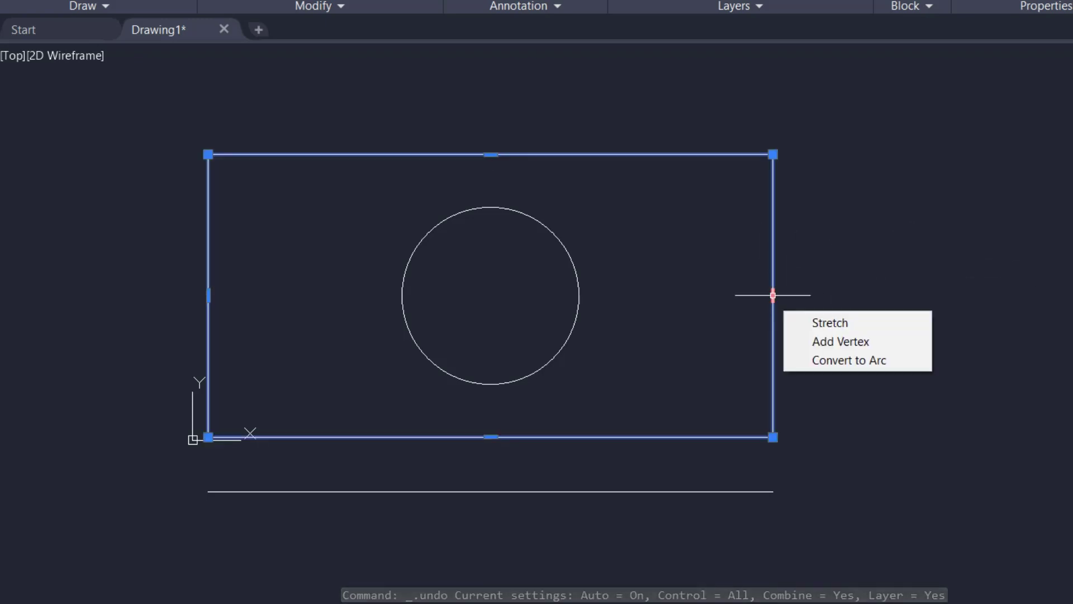
pyautogui.click(822, 362)
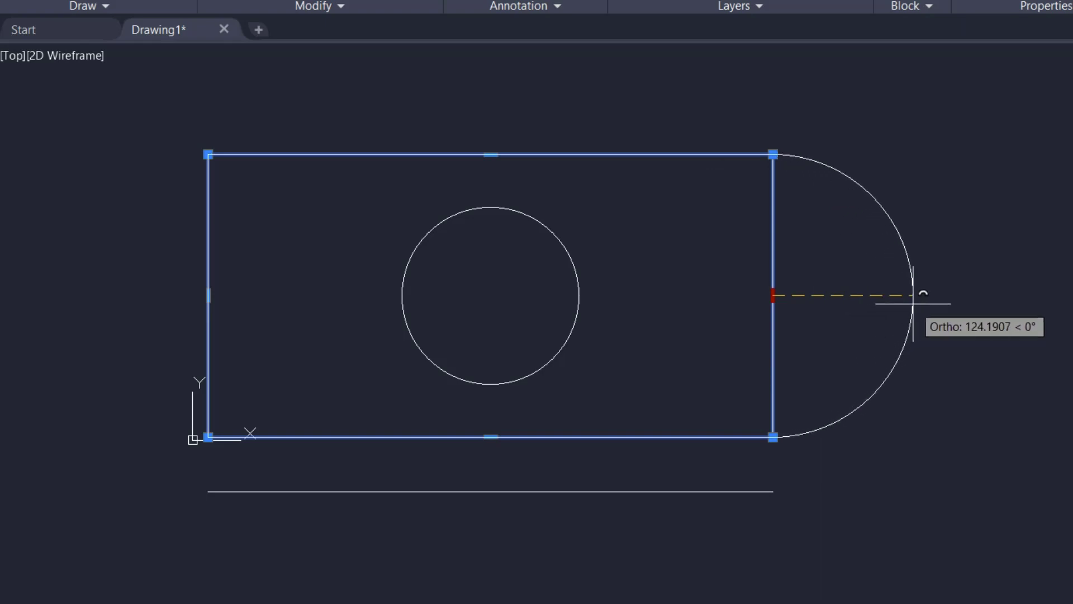
pyautogui.click(913, 303)
pyautogui.press('Escape')
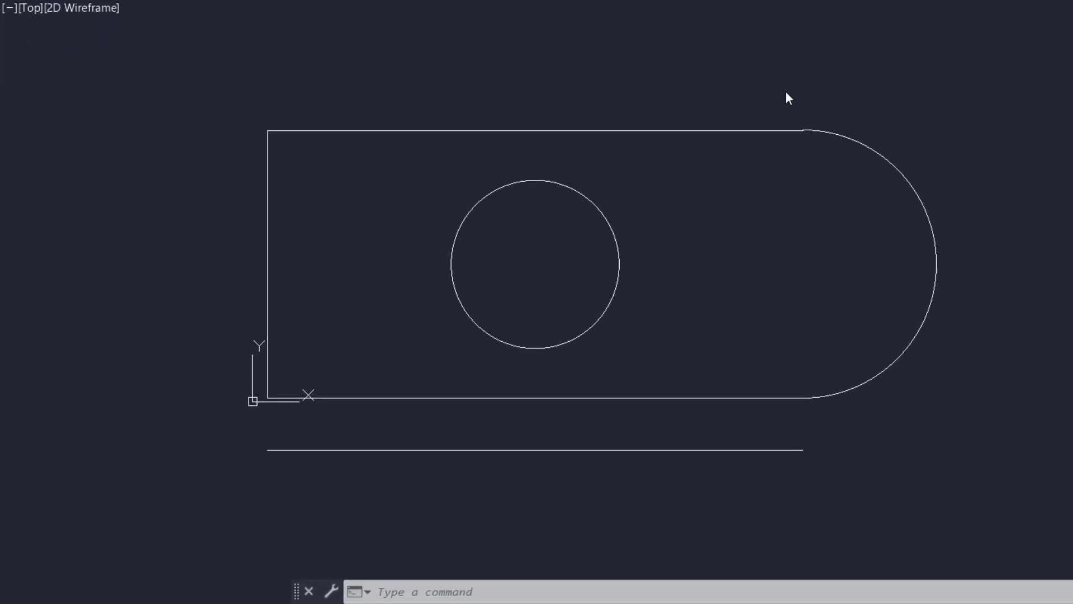
pyautogui.press('Escape')
# - Add a vertex at the midpoint of the outline's top edge
pyautogui.click(269, 278)
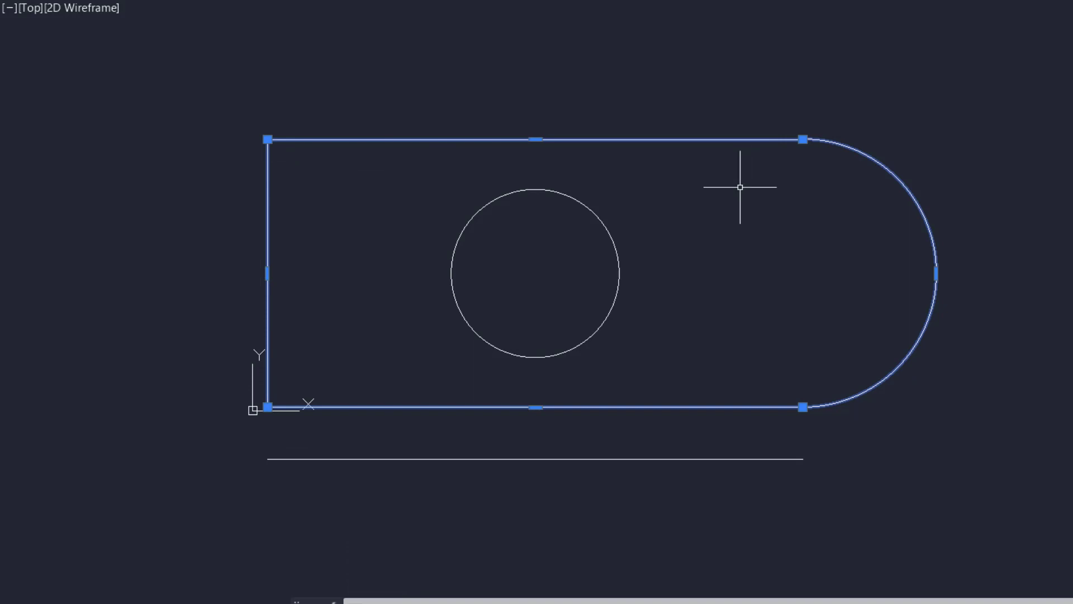
pyautogui.moveTo(536, 140)
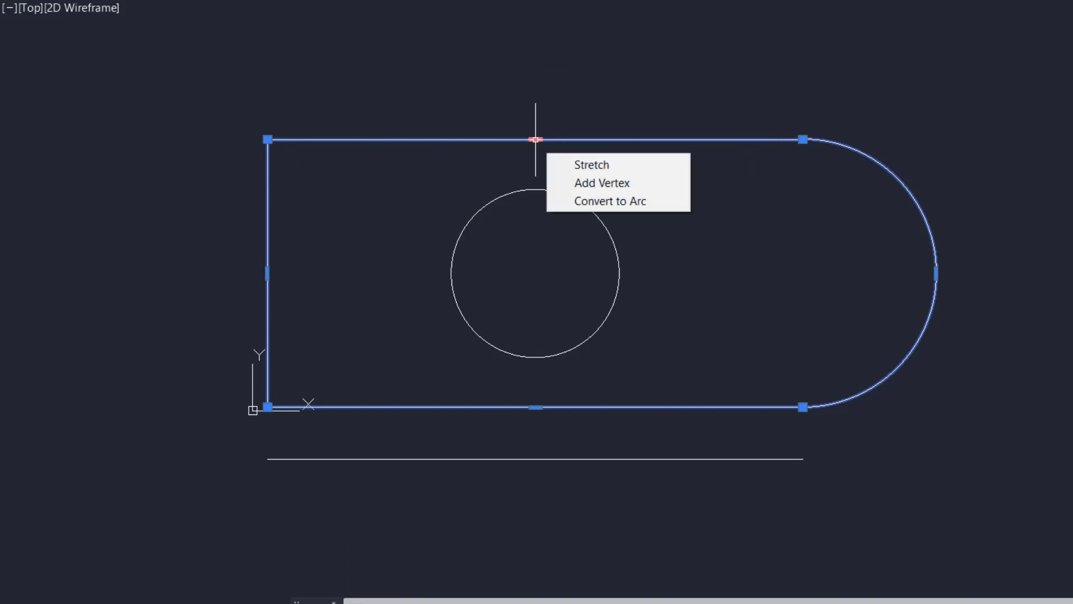
pyautogui.click(602, 183)
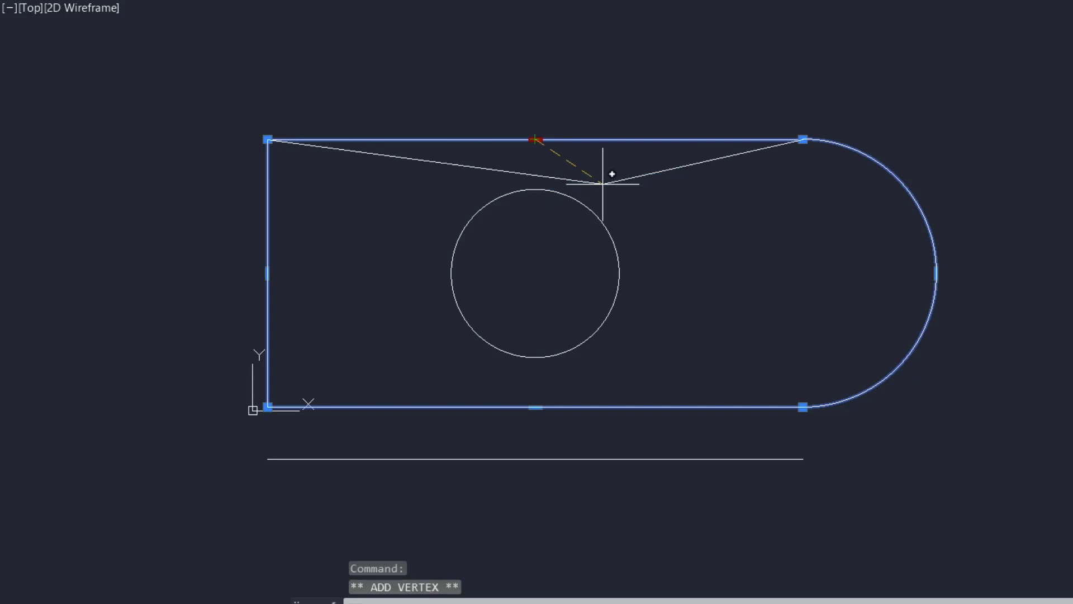
pyautogui.click(535, 138)
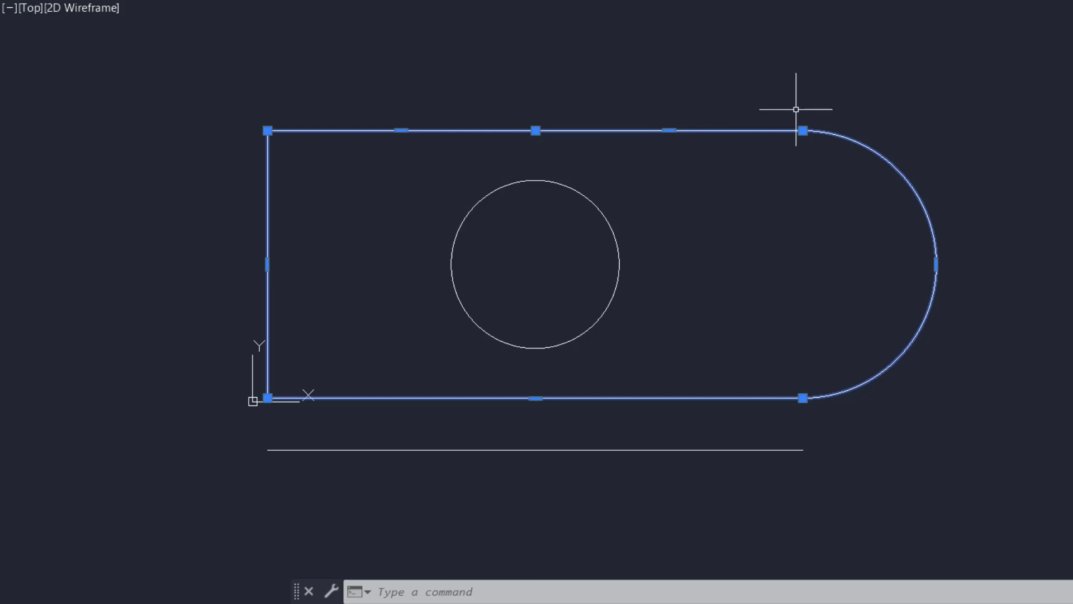
# - Convert the top edge's left half into an arc bulging straight upward with Ortho on
pyautogui.moveTo(402, 130)
pyautogui.click(455, 193)
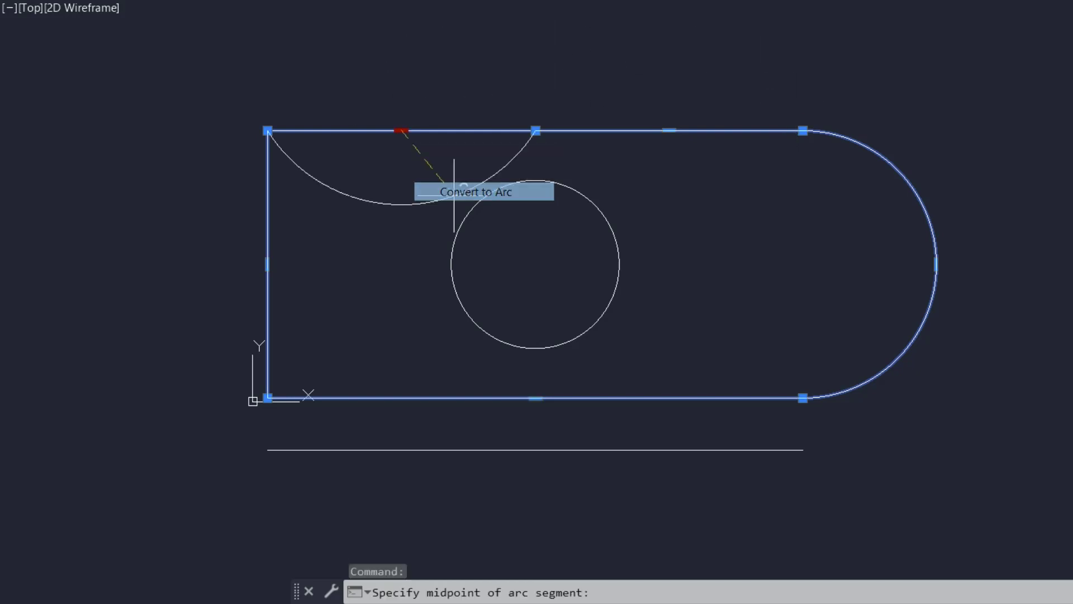
pyautogui.press('F8')
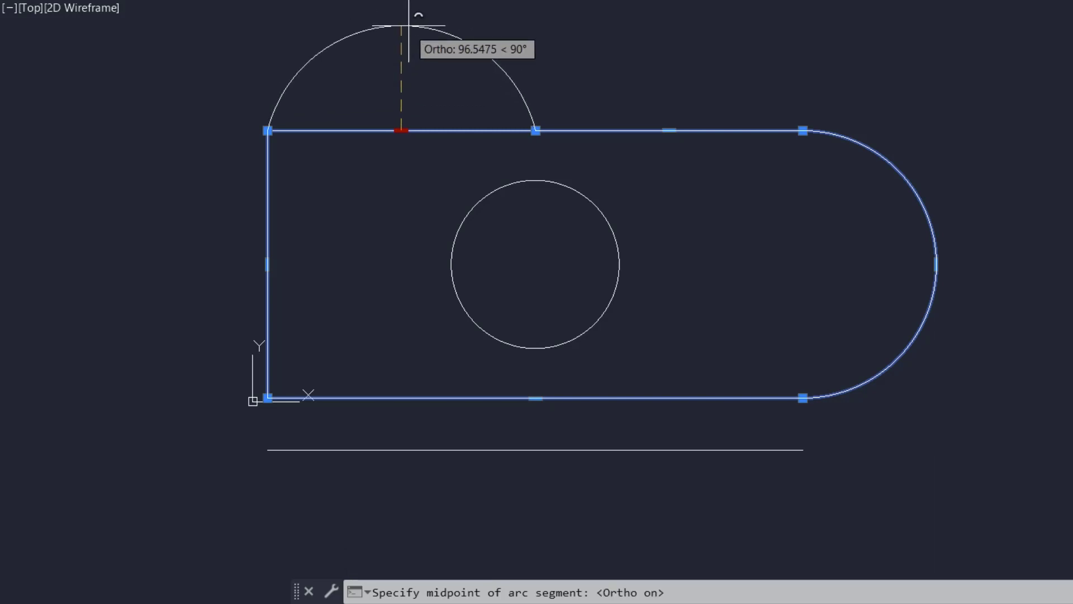
pyautogui.click(404, 17)
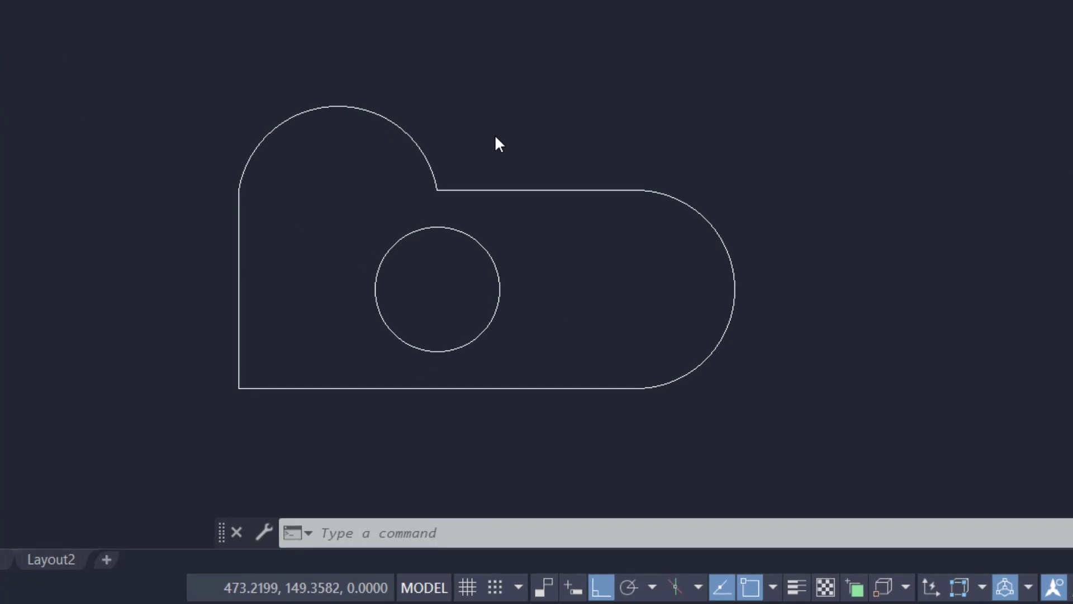
# - Window-select the outline and circle and stretch the bottom-left corner 50 units left
pyautogui.click(531, 134)
pyautogui.click(203, 454)
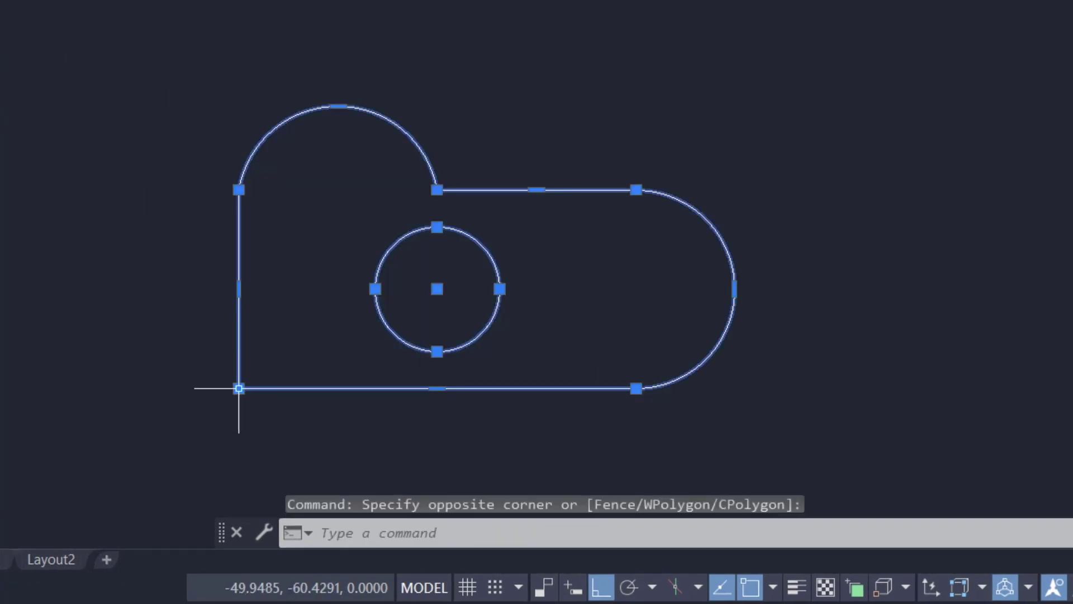
pyautogui.moveTo(239, 388)
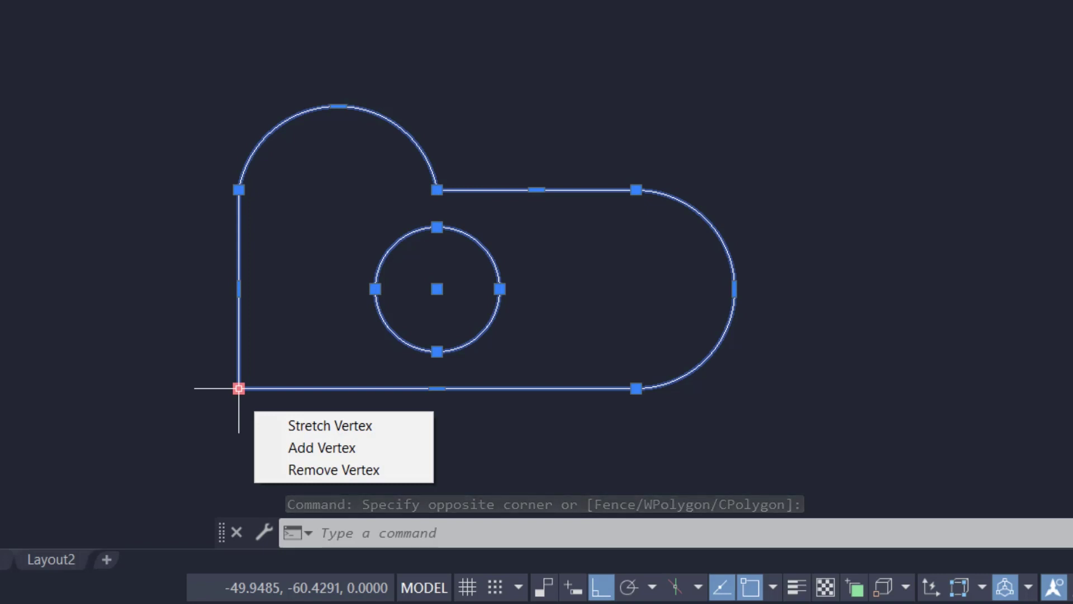
pyautogui.click(239, 388)
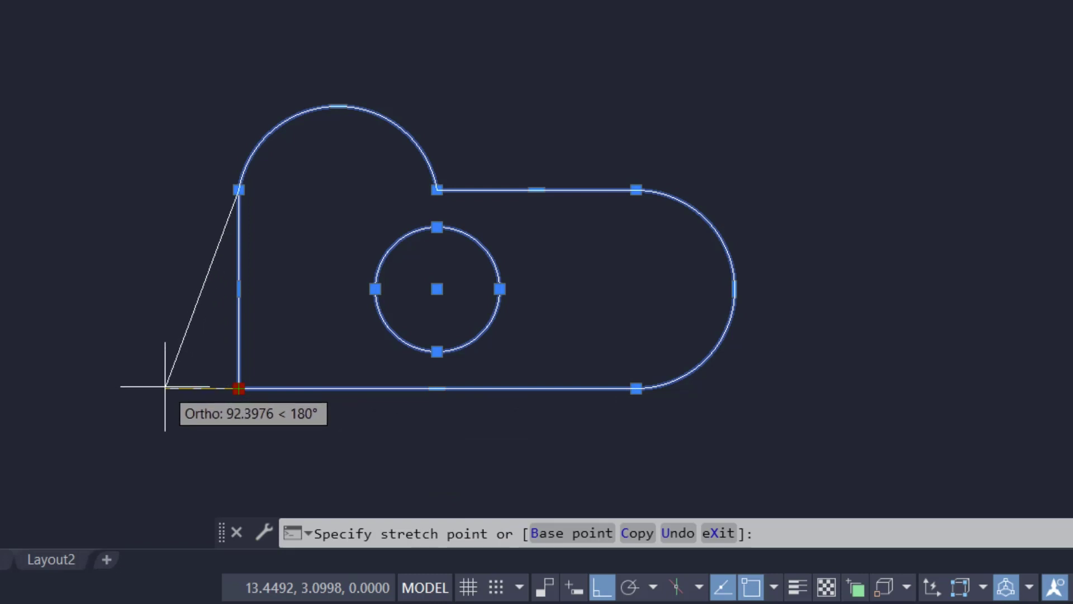
pyautogui.write('50')
pyautogui.press('Return')
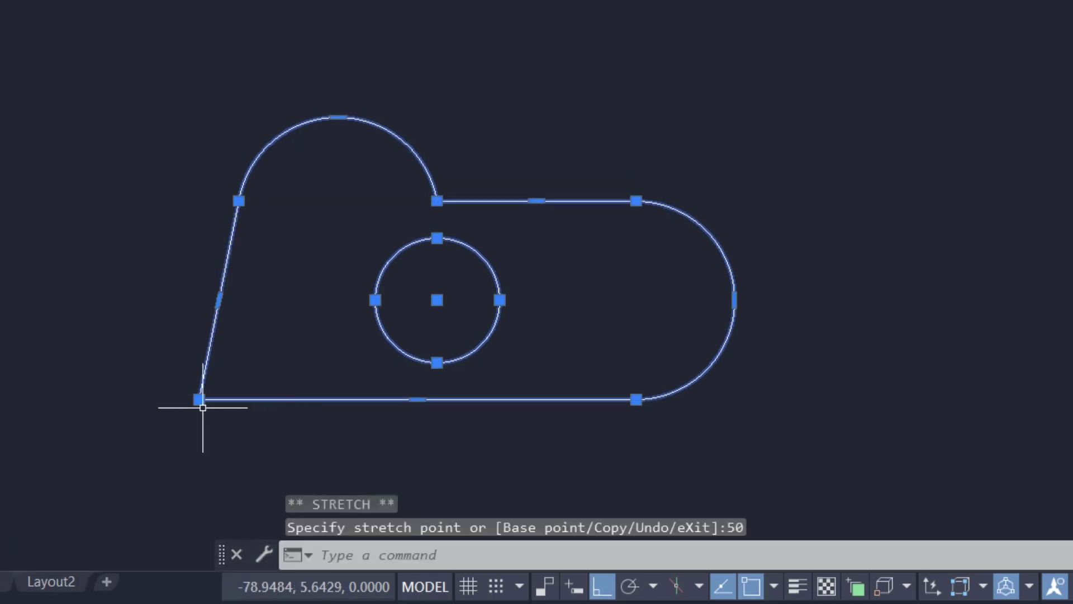
# - Move the shape 150 units via the corner grip, then cycle the grip mode to rotate
pyautogui.click(199, 399)
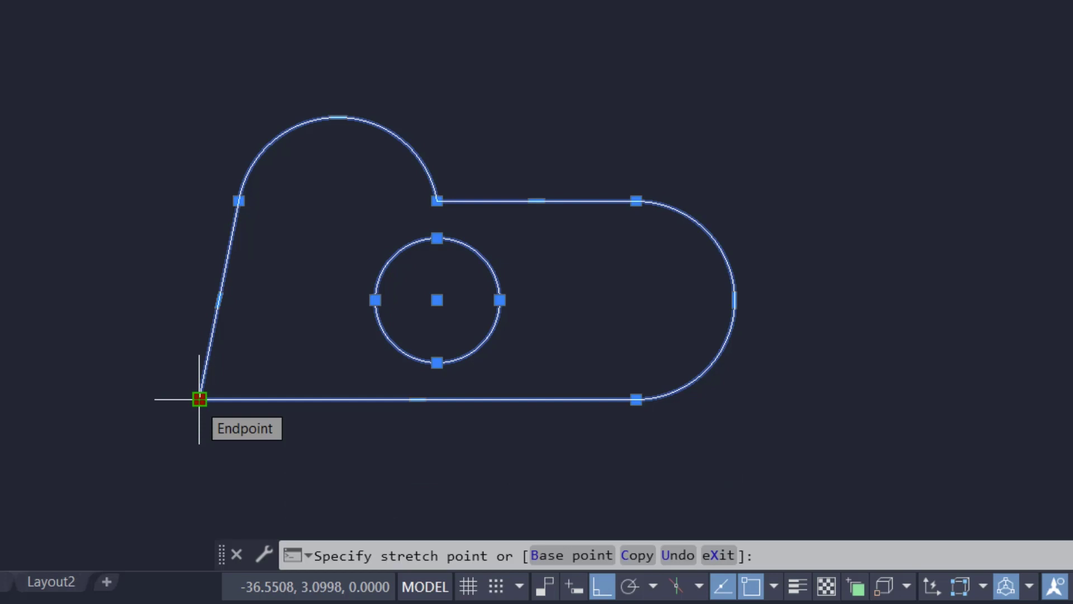
pyautogui.press('space')
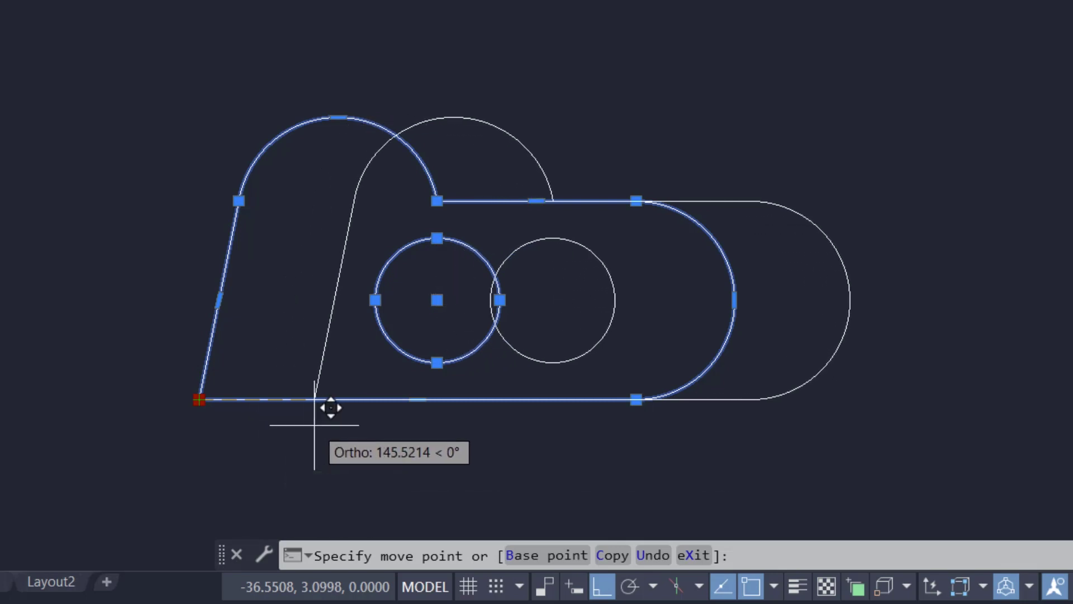
pyautogui.write('1')
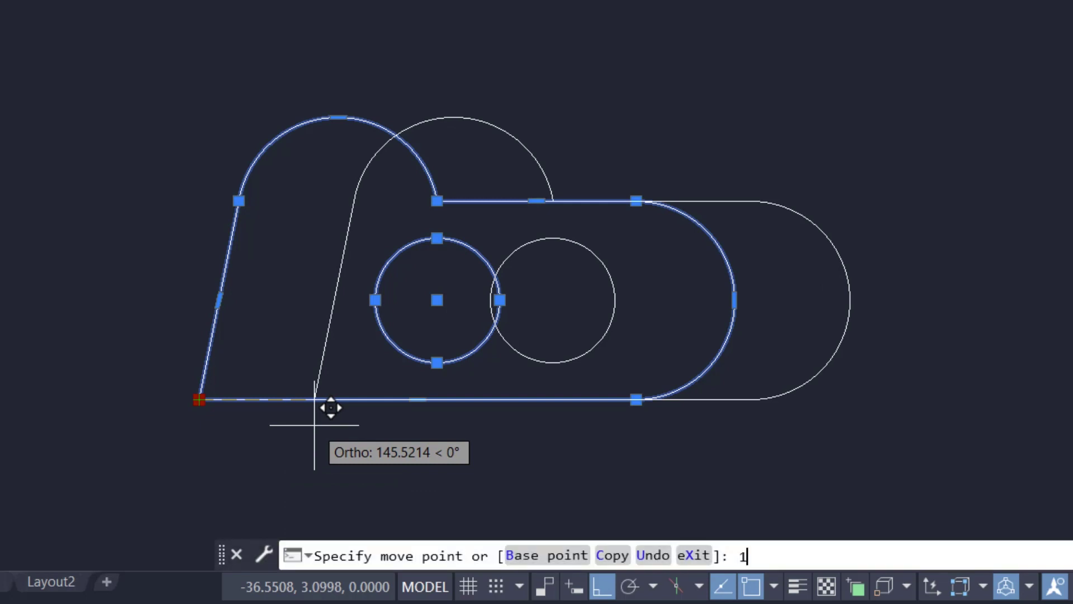
pyautogui.write('50')
pyautogui.press('Return')
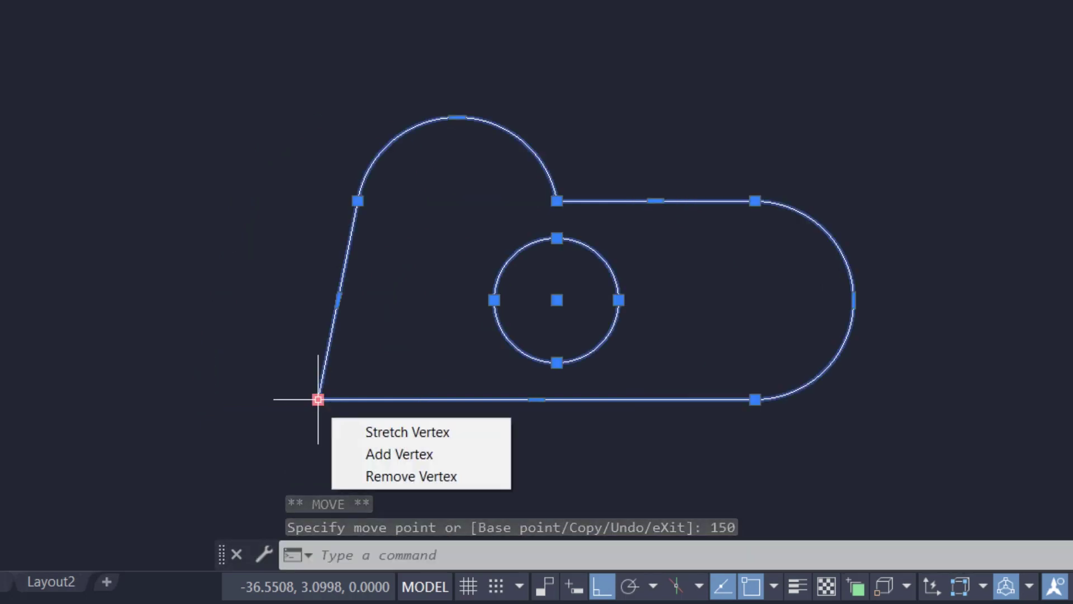
pyautogui.click(317, 399)
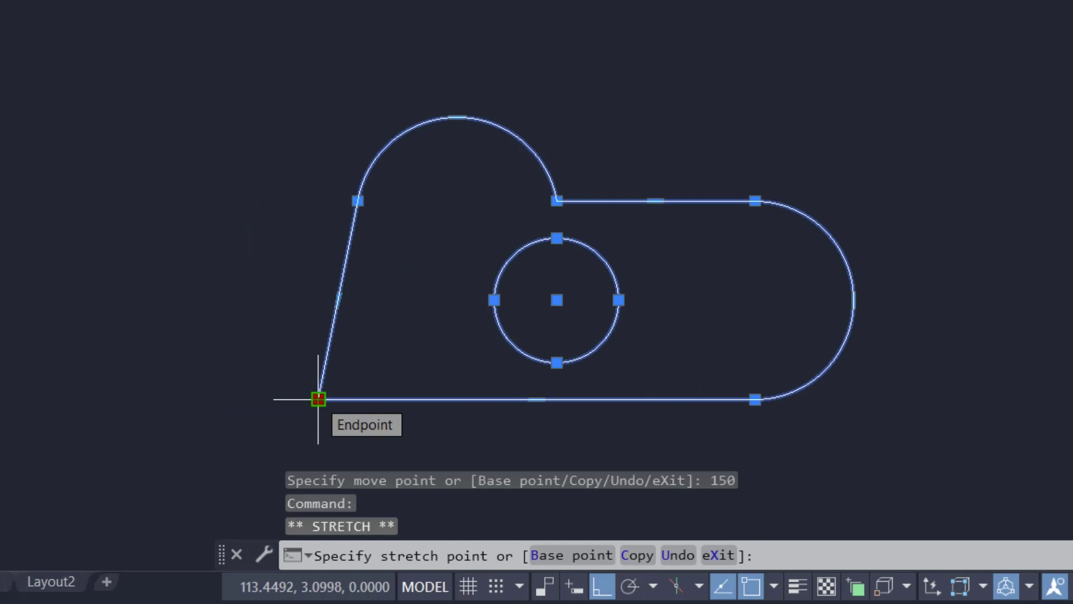
pyautogui.press('space')
pyautogui.press('space')
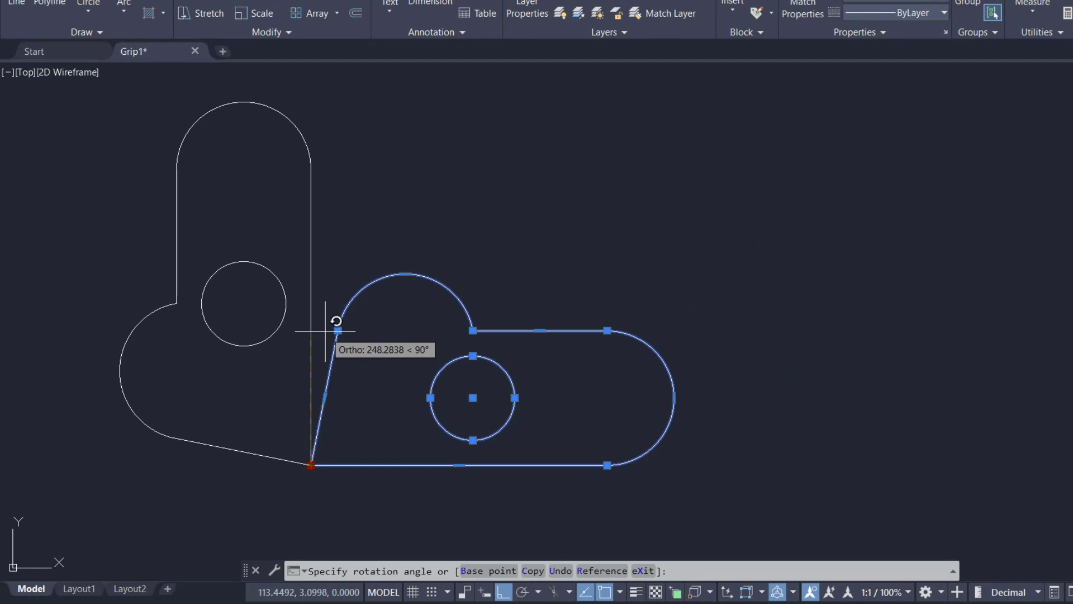
pyautogui.write('90')
pyautogui.press('Return')
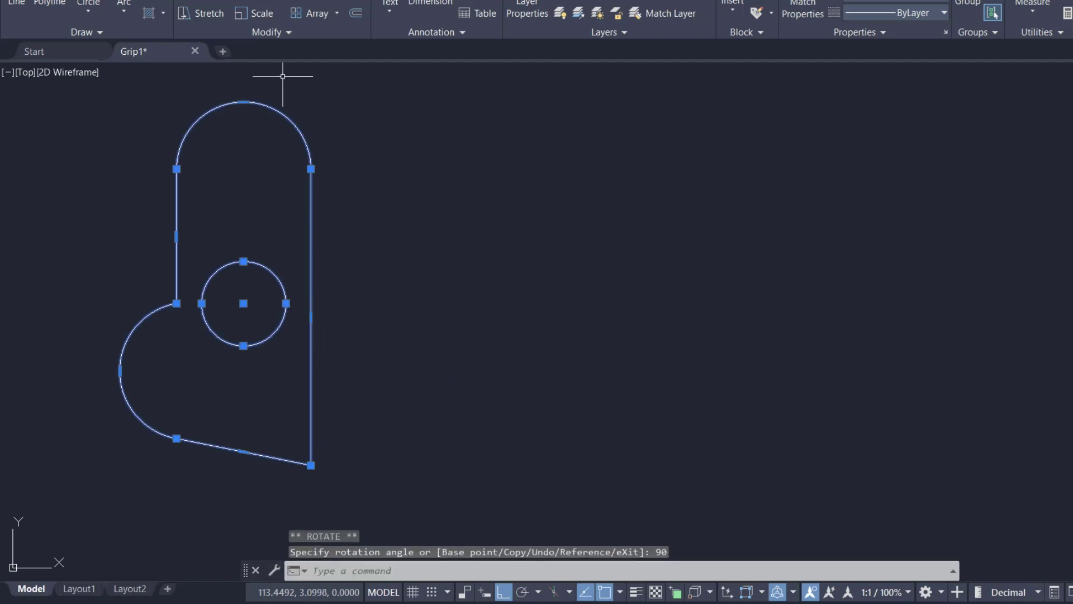
pyautogui.hotkey('ctrl', 'z')
pyautogui.click(651, 288)
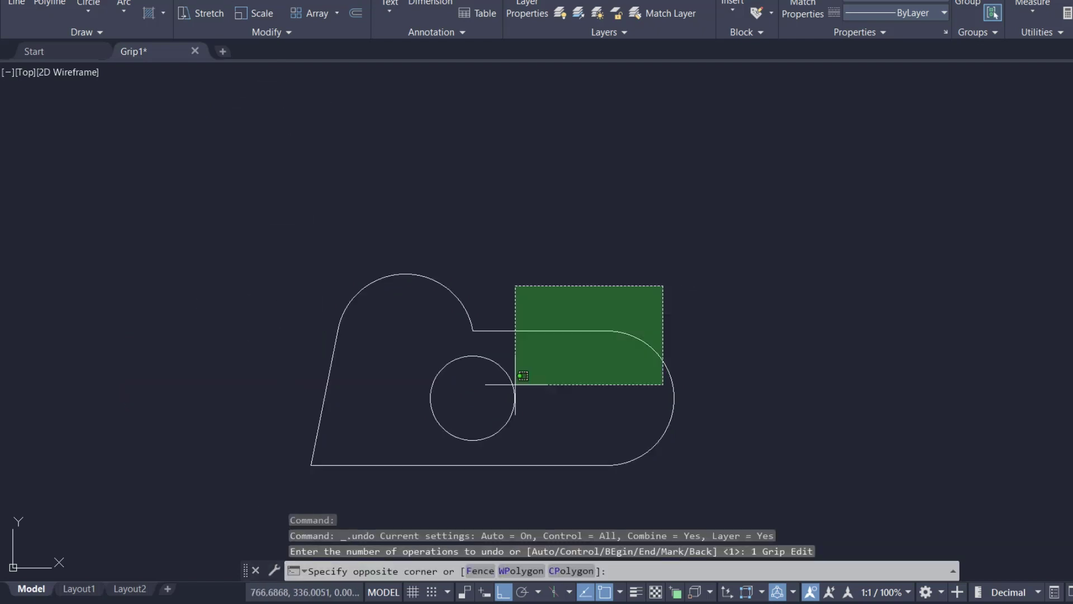
pyautogui.click(257, 479)
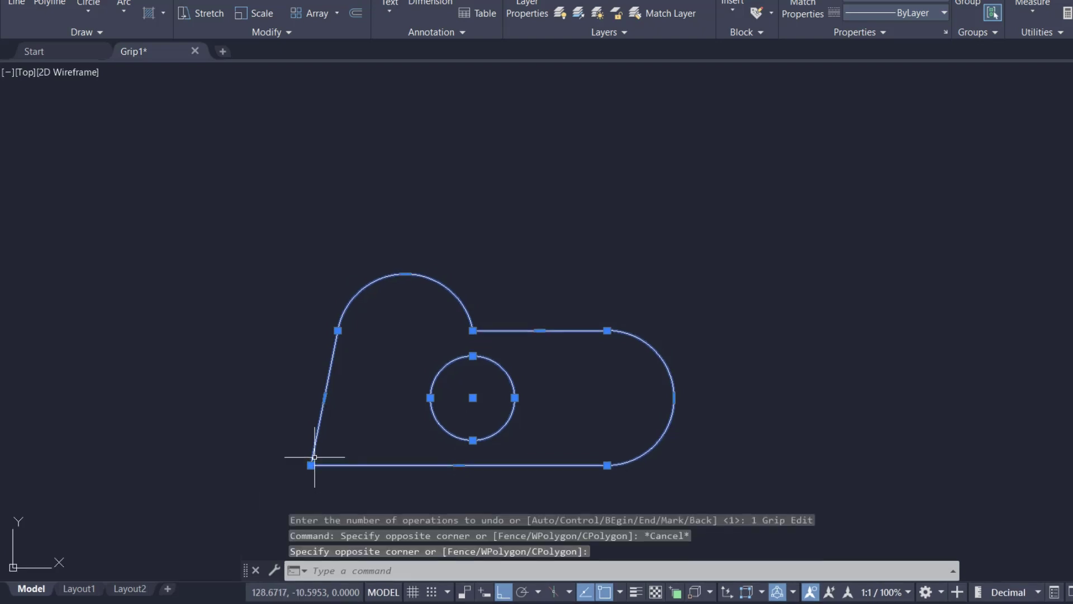
pyautogui.click(311, 465)
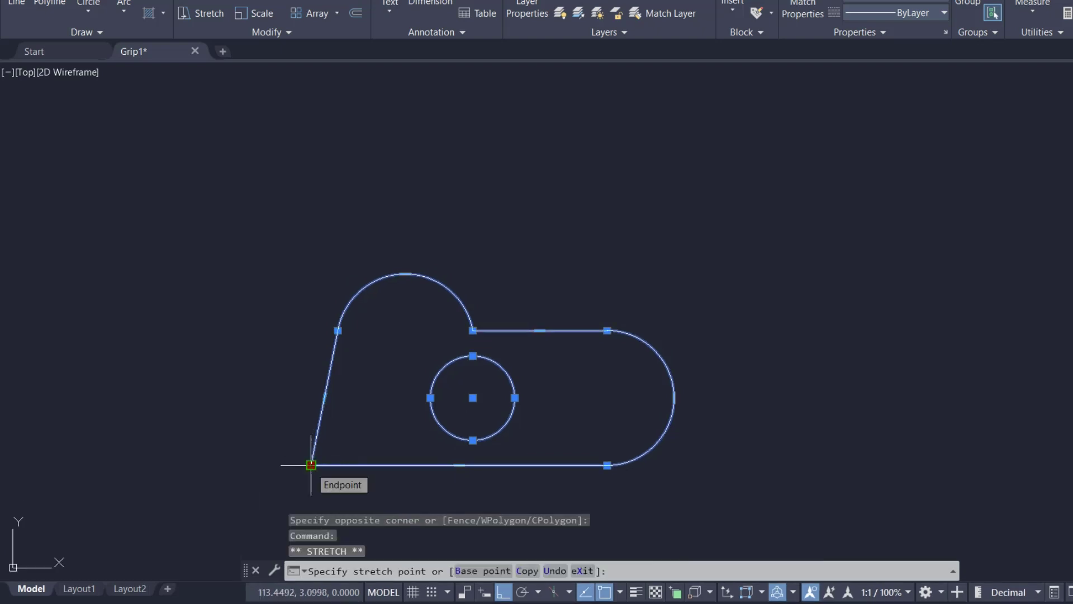
pyautogui.press('space')
pyautogui.press('space')
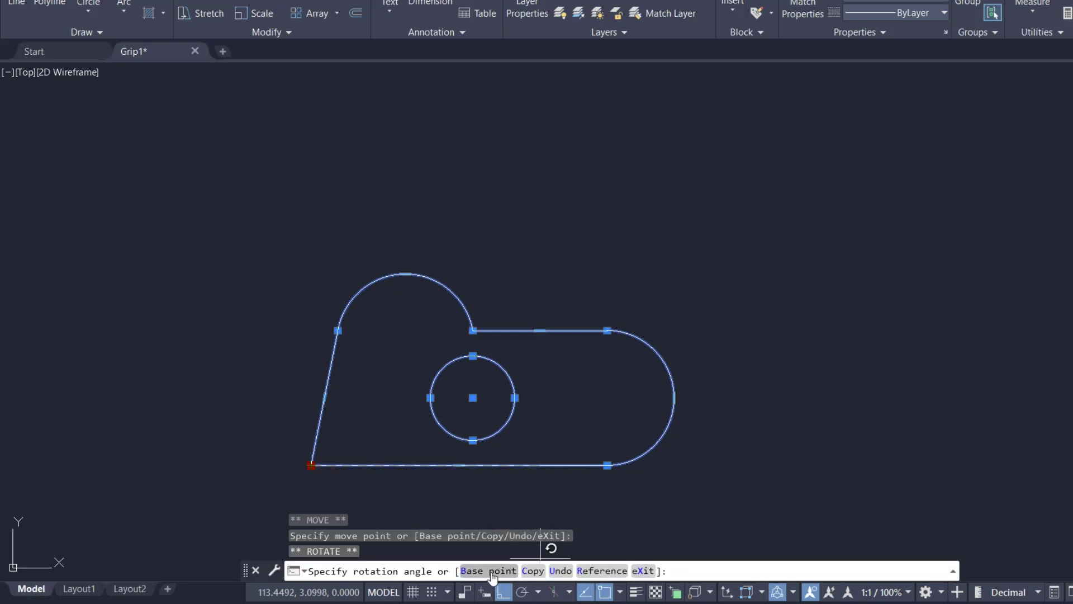
pyautogui.click(493, 571)
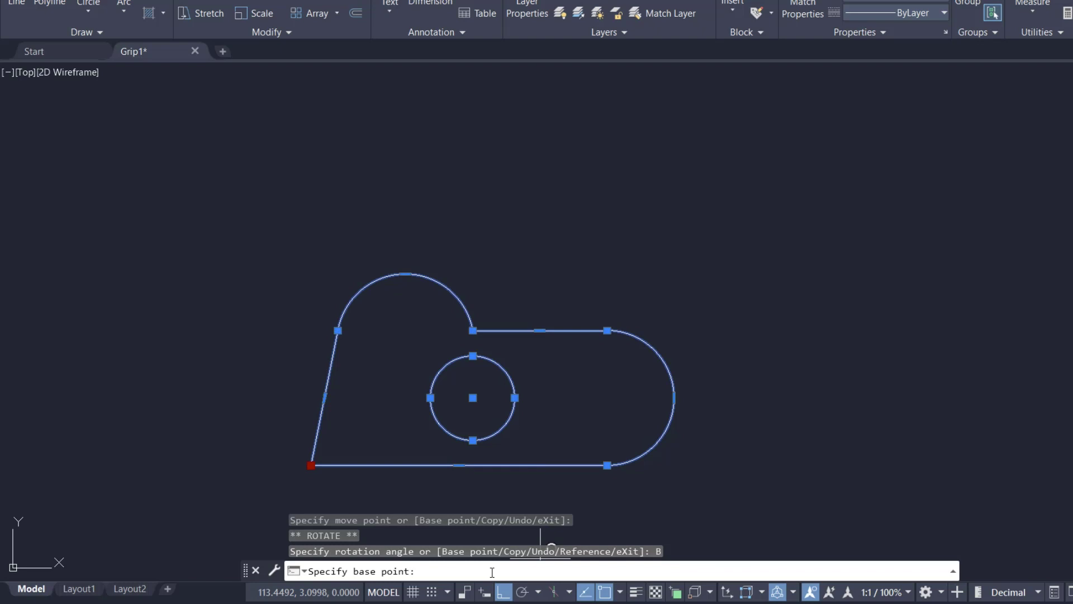
pyautogui.click(473, 397)
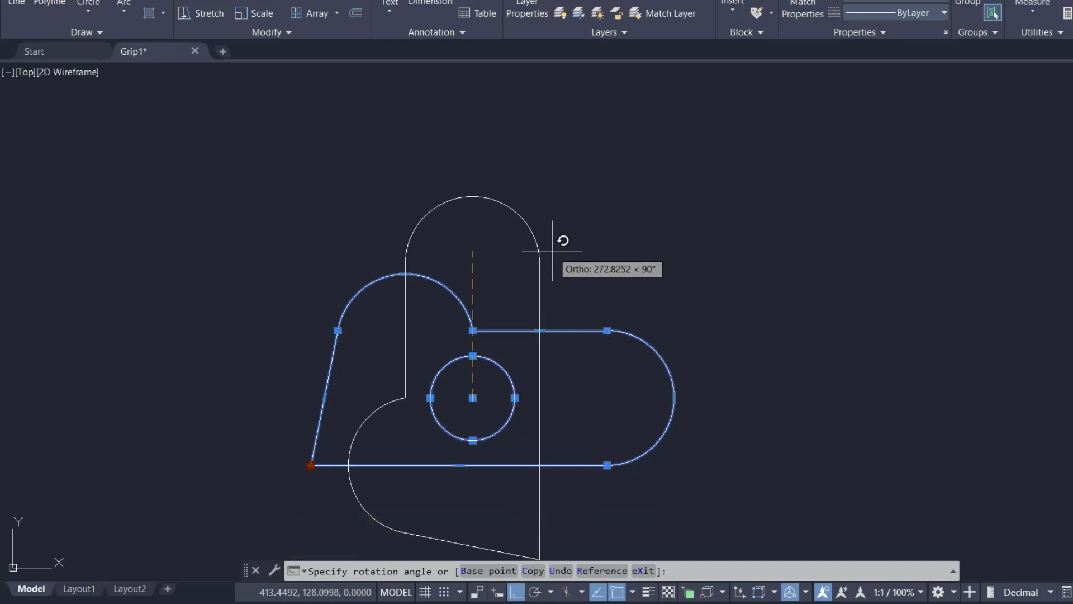
pyautogui.press('F8')
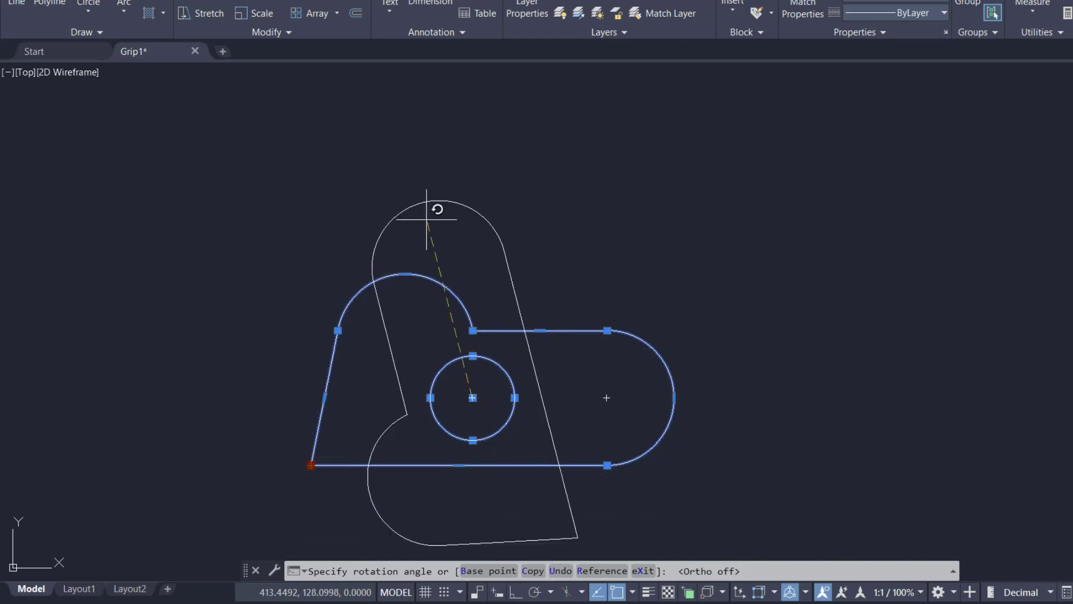
pyautogui.write('4')
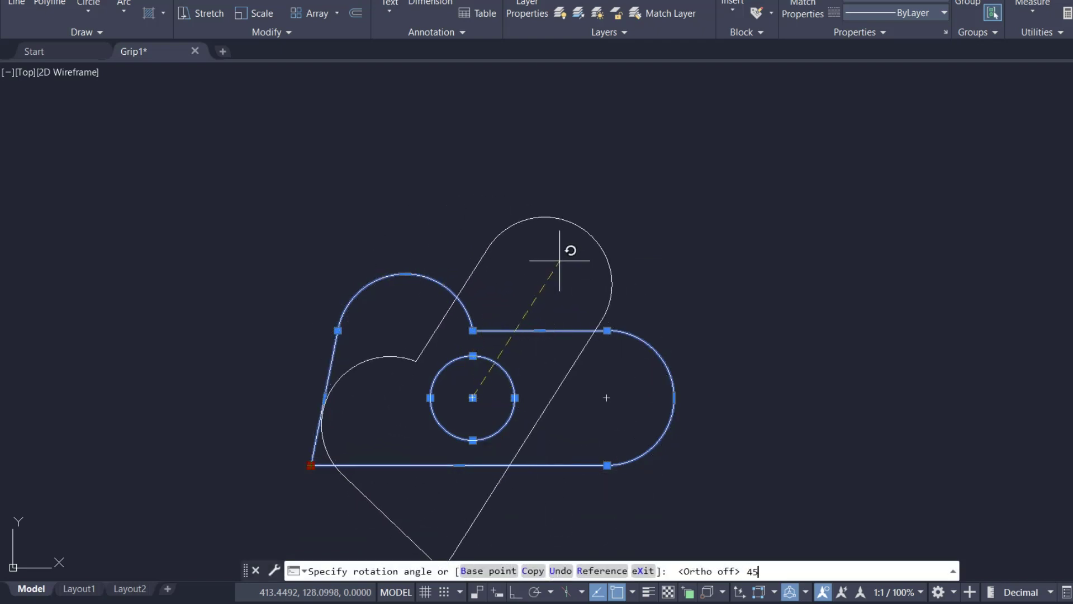
pyautogui.write('5')
pyautogui.press('Return')
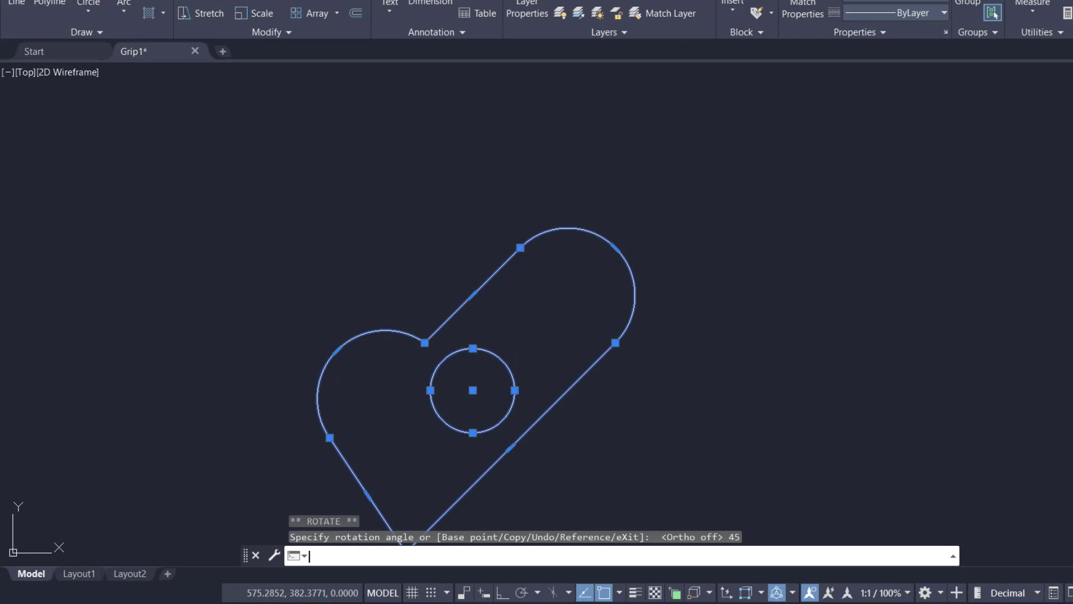
pyautogui.hotkey('ctrl', 'z')
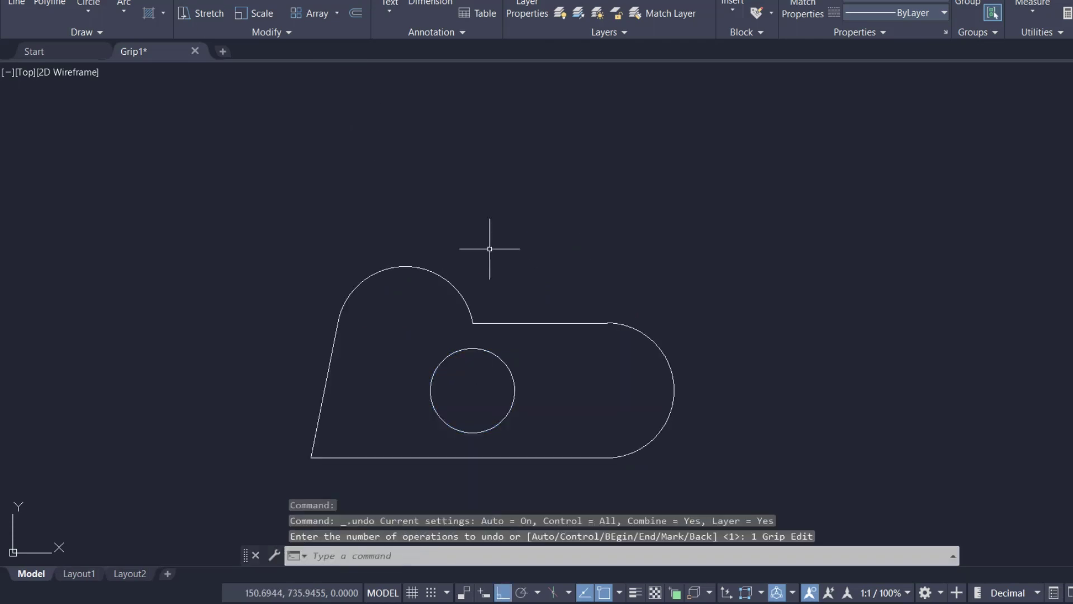
pyautogui.click(575, 291)
pyautogui.click(284, 475)
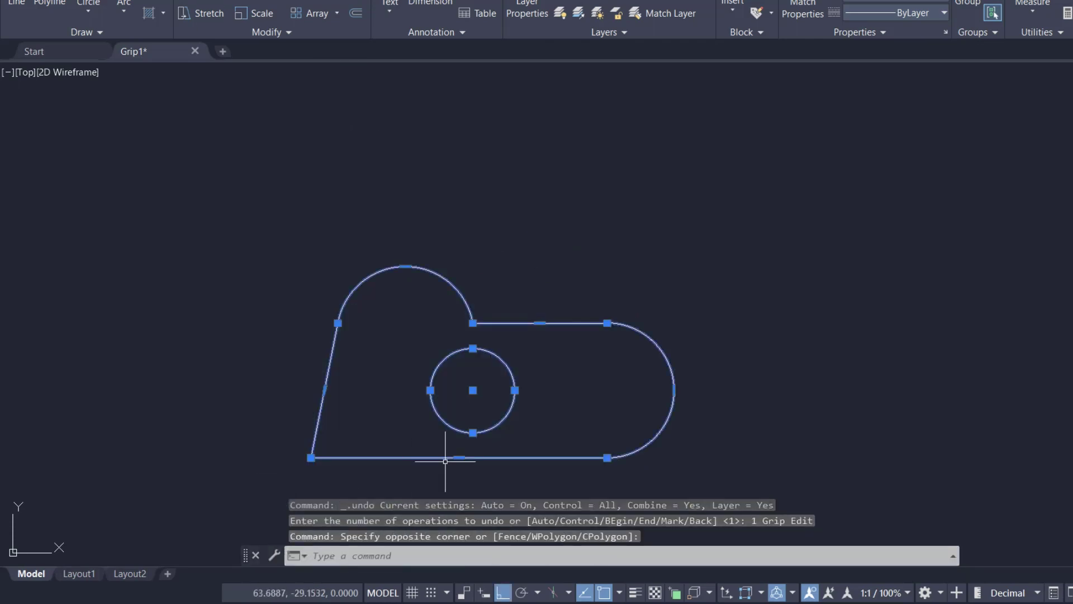
pyautogui.click(311, 465)
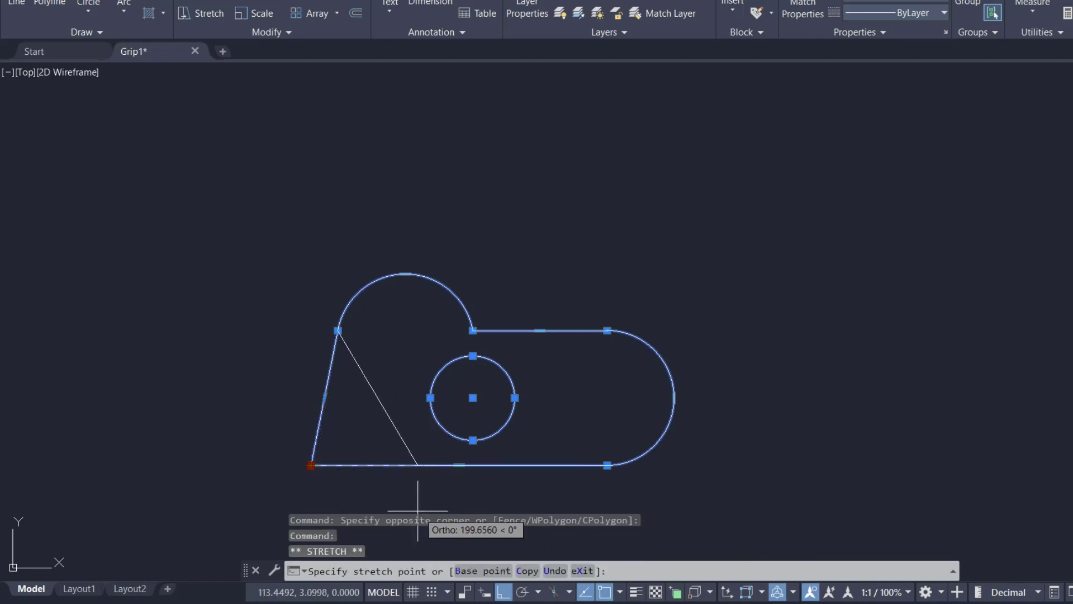
pyautogui.press('space')
pyautogui.press('space')
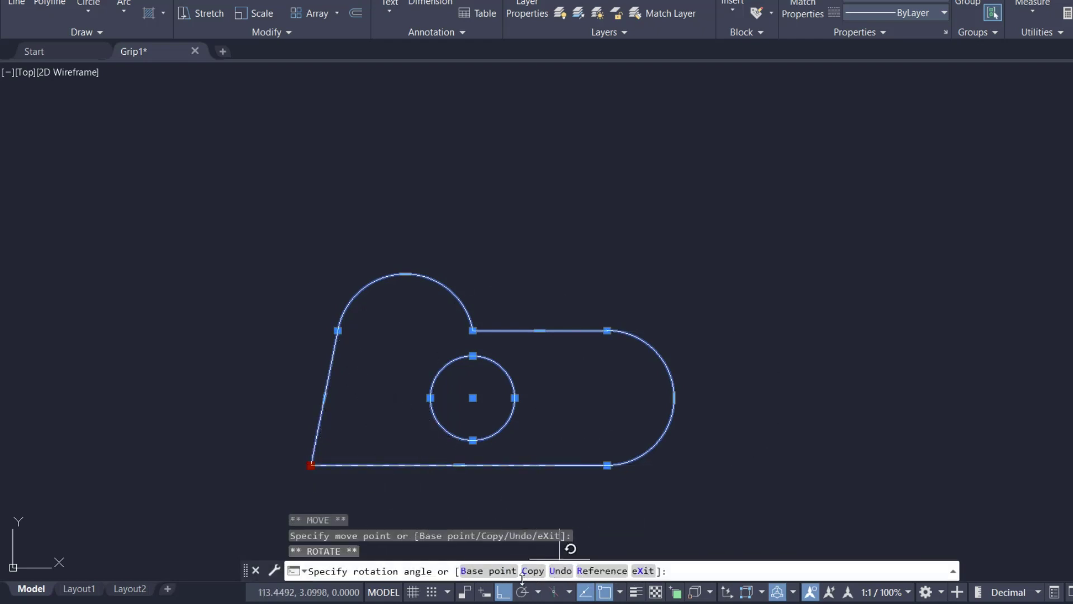
pyautogui.click(530, 571)
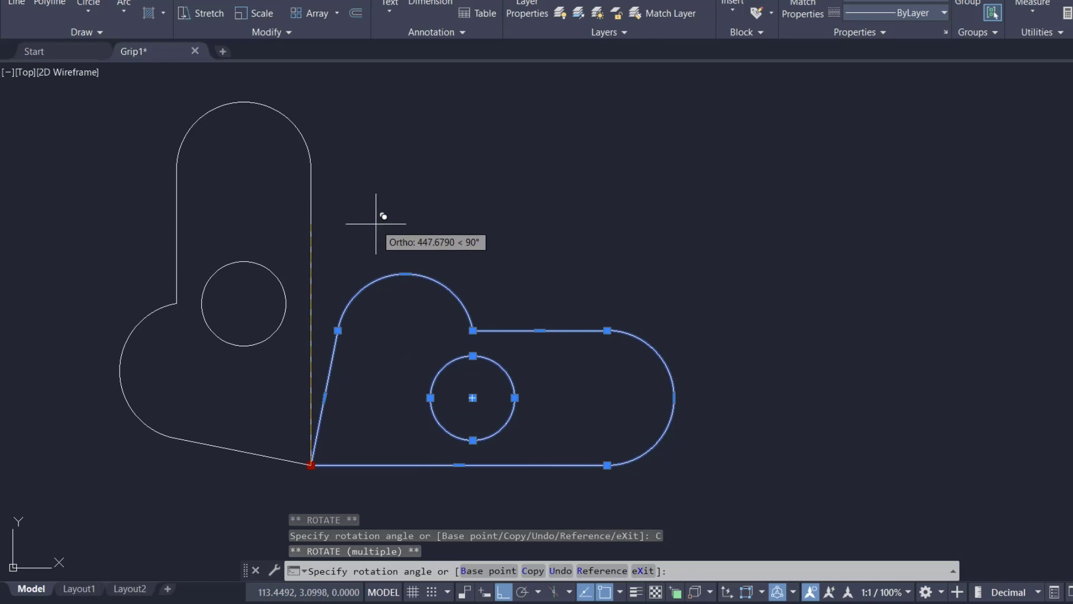
pyautogui.write('90')
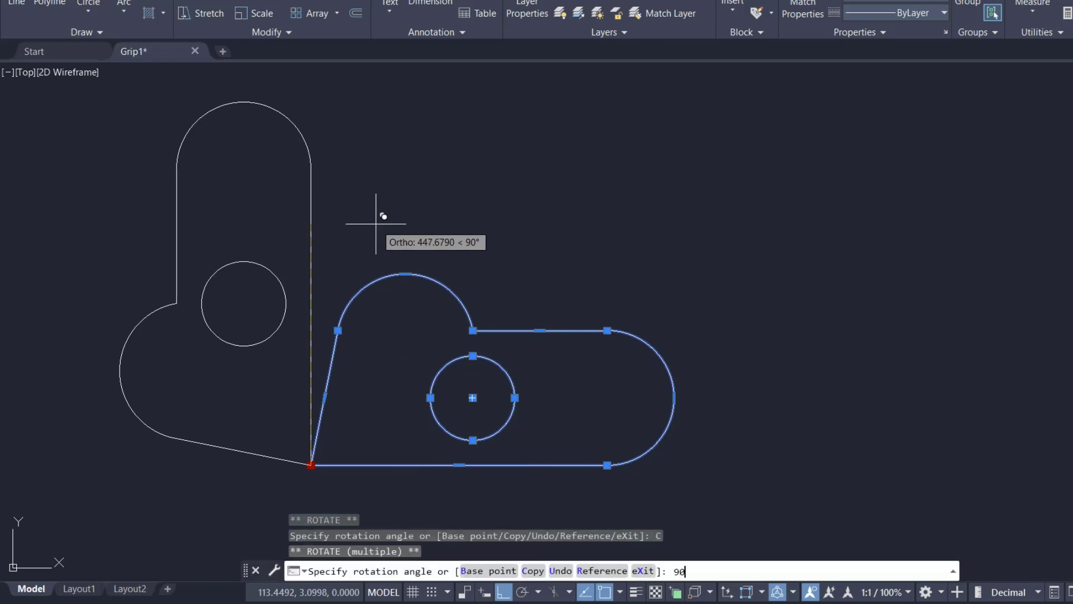
pyautogui.press('Return')
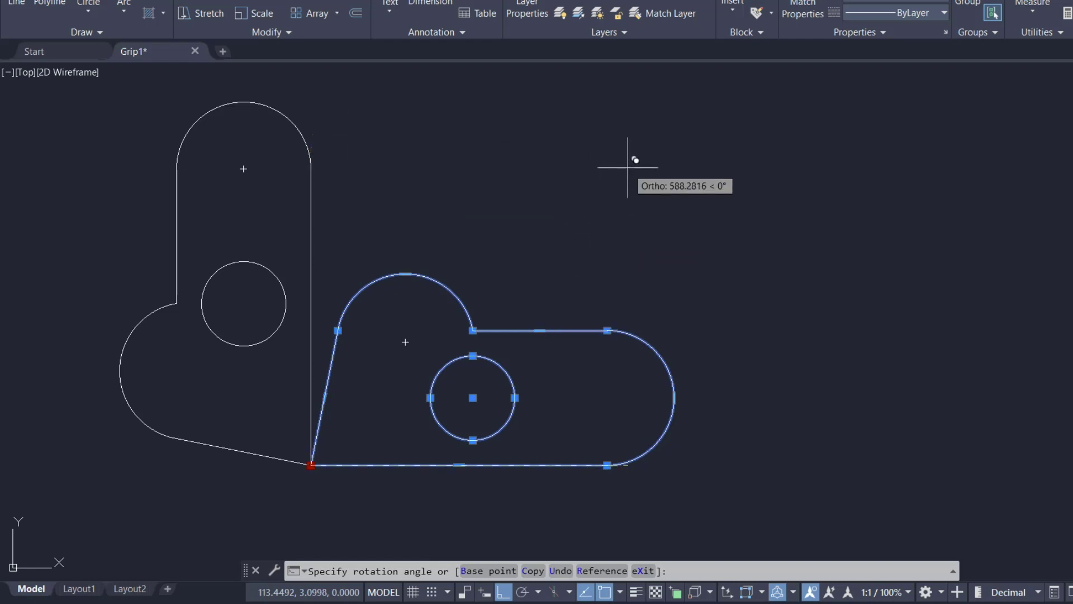
pyautogui.press('Return')
pyautogui.press('Escape')
pyautogui.press('Escape')
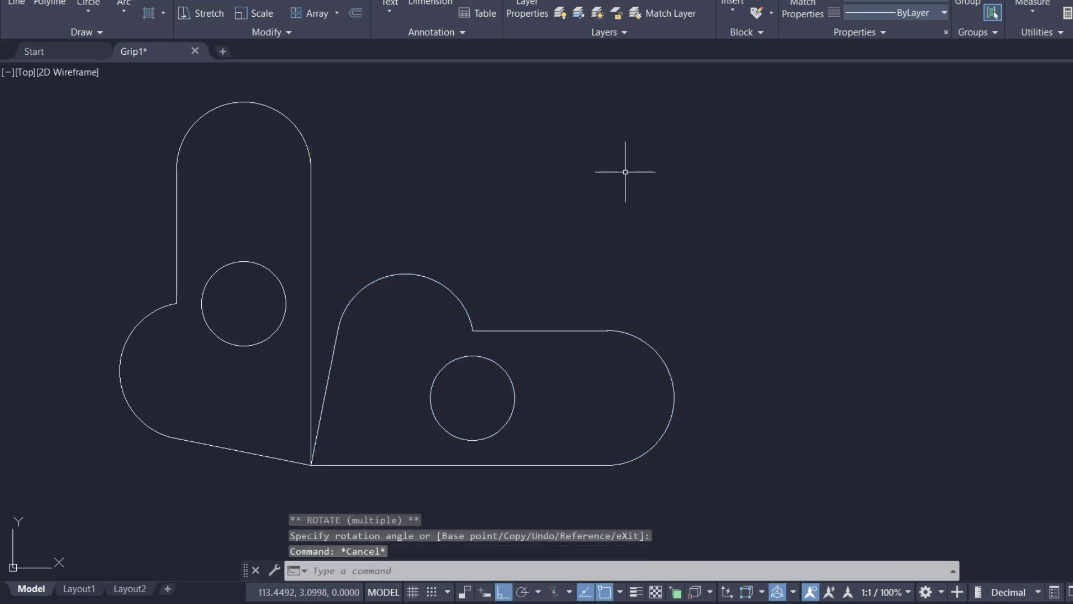
pyautogui.write('u')
pyautogui.press('Return')
# - Window-select the heart and circle and scale them about the lower-left grip by factor 1
pyautogui.click(697, 249)
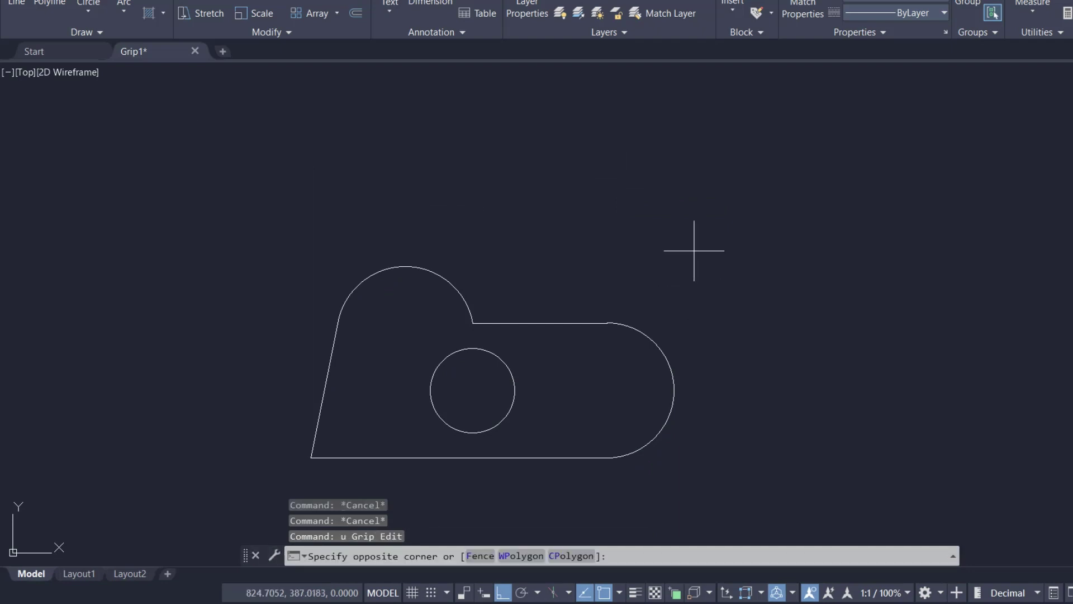
pyautogui.click(282, 456)
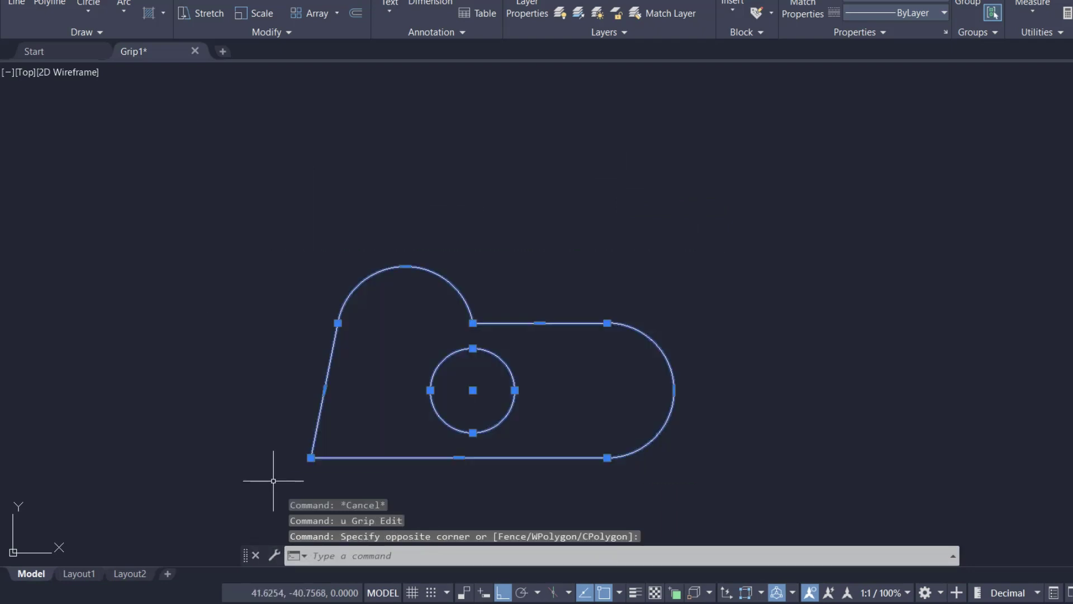
pyautogui.click(311, 464)
pyautogui.press('space')
pyautogui.press('space')
pyautogui.press('space')
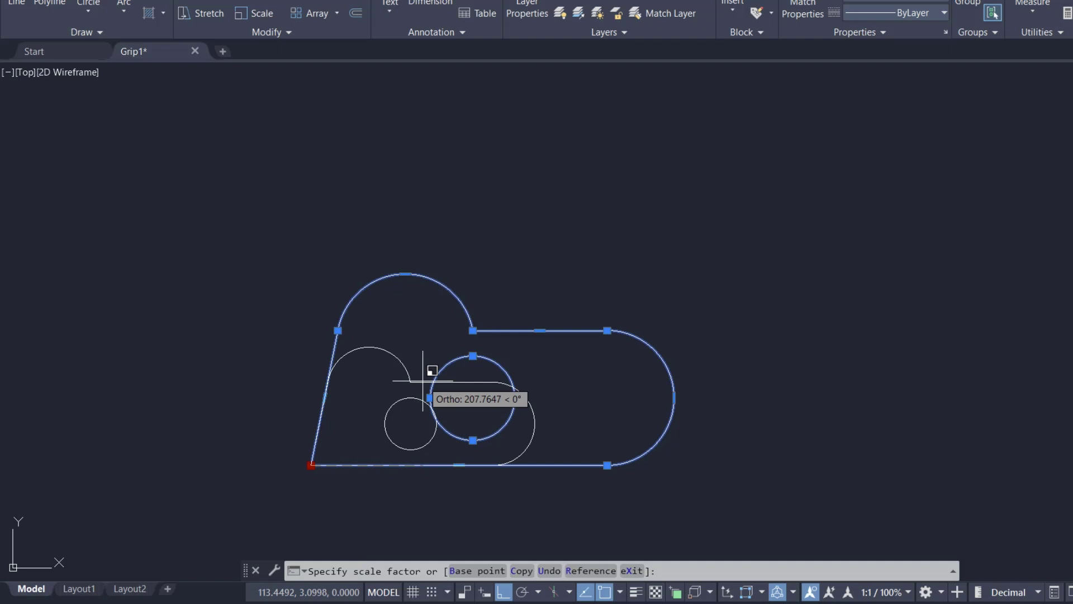
pyautogui.write('1.5')
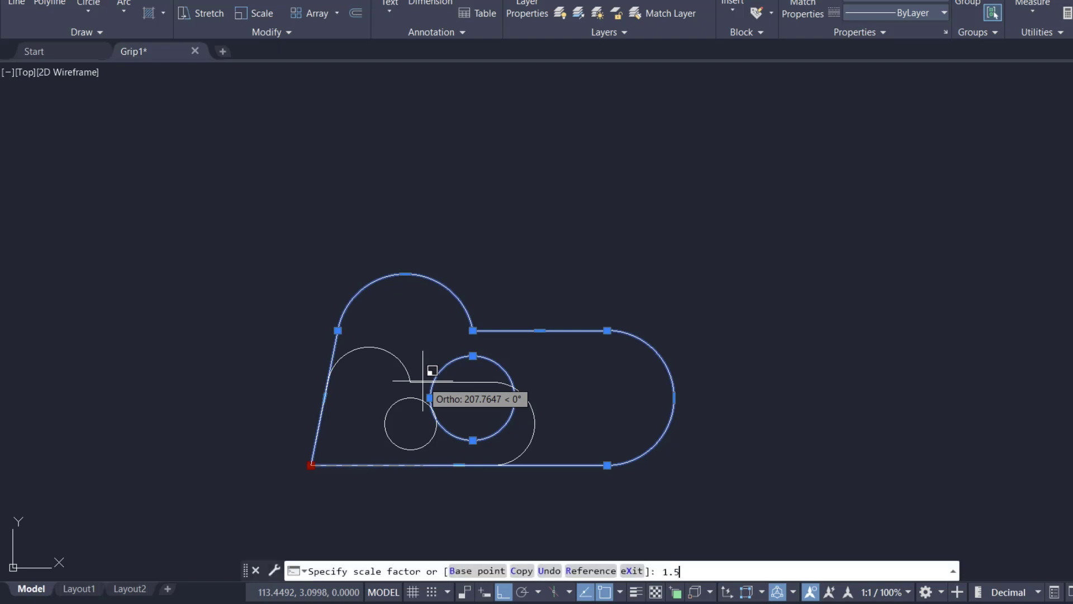
pyautogui.press('Return')
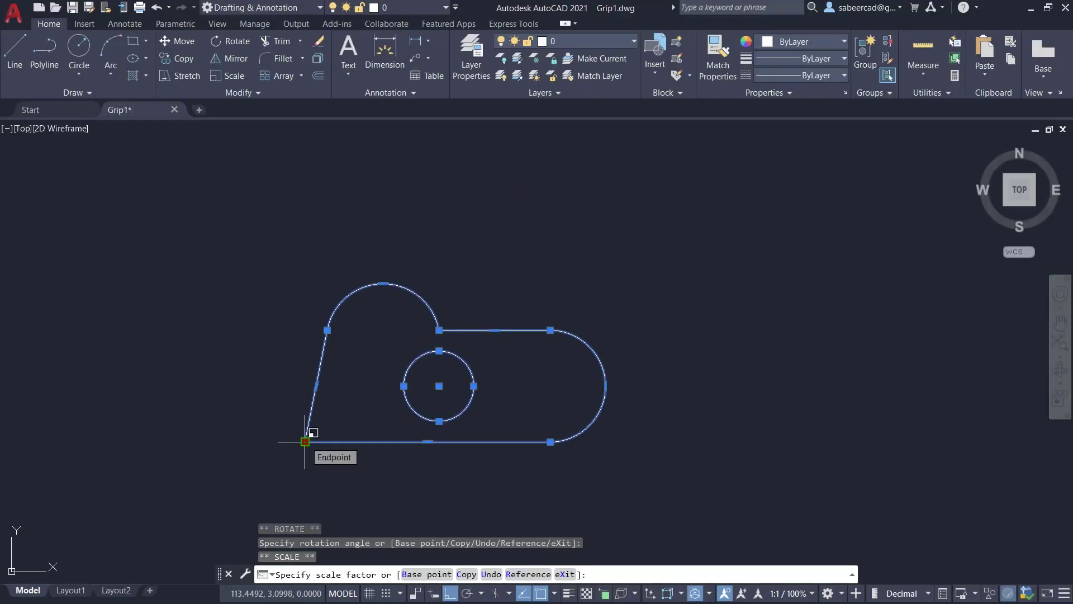
# - Mirror the heart and circle about a vertical line through the lower-left corner
pyautogui.press('Return')
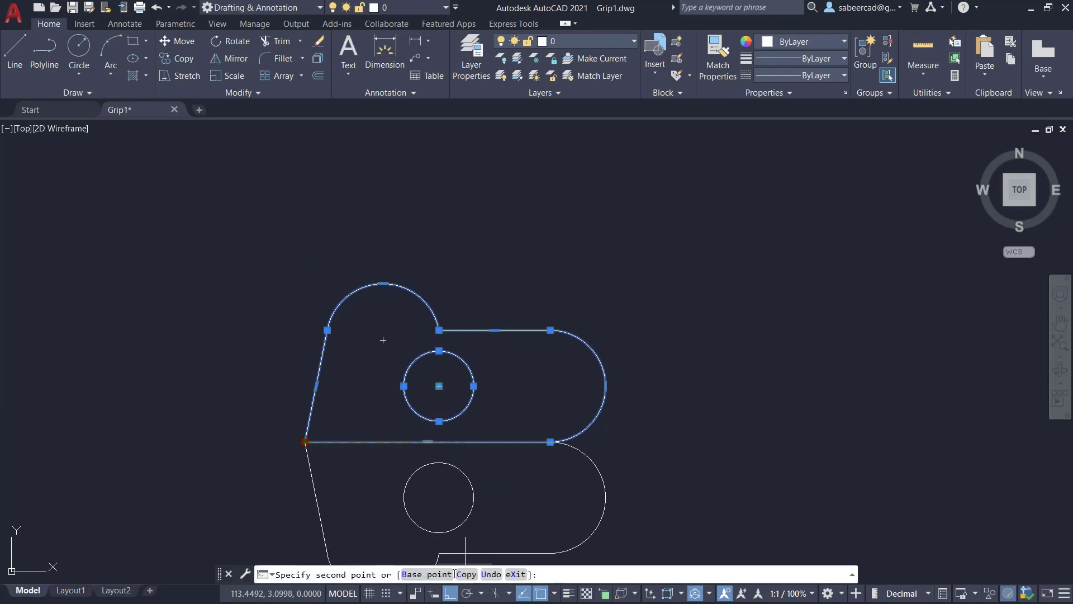
pyautogui.click(305, 226)
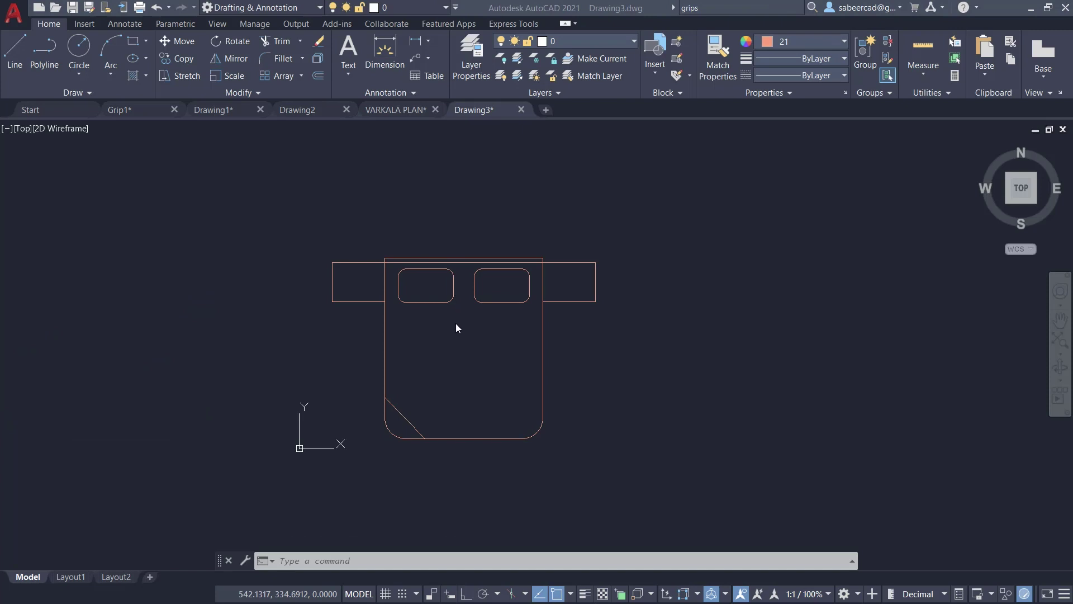
# - In Drawing3, move the bed outline straight right from its top-edge grip with Ortho on
pyautogui.click(456, 328)
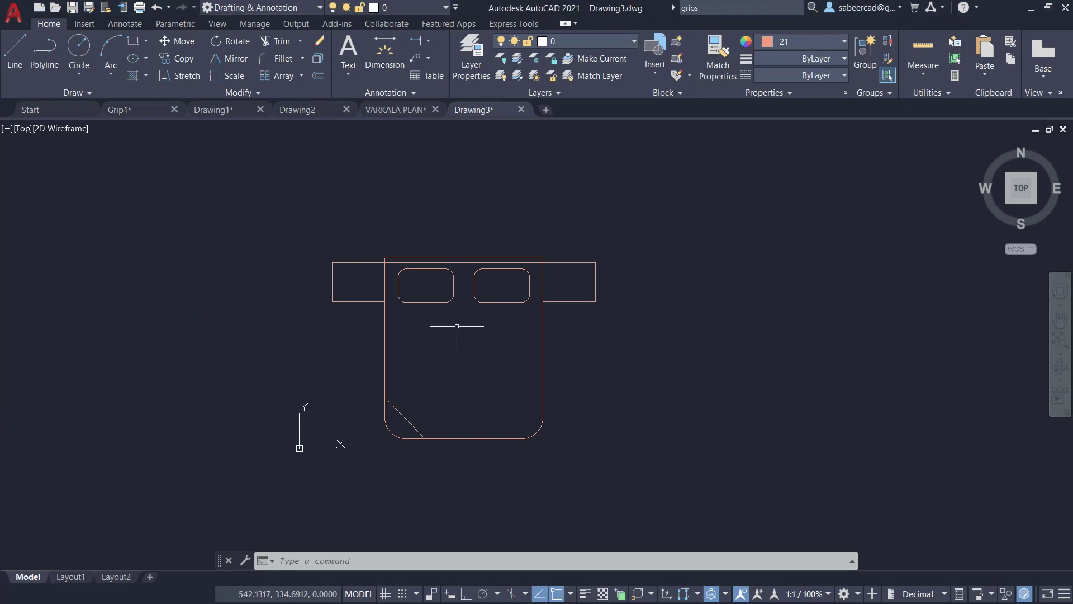
pyautogui.scroll(2, 450, 345)
pyautogui.click(514, 277)
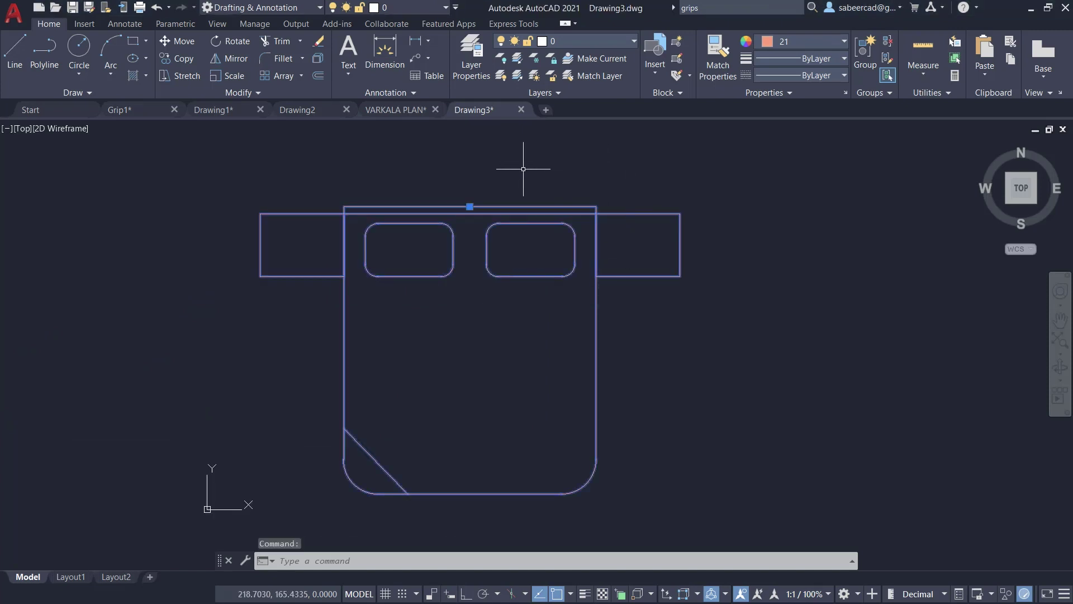
pyautogui.click(469, 205)
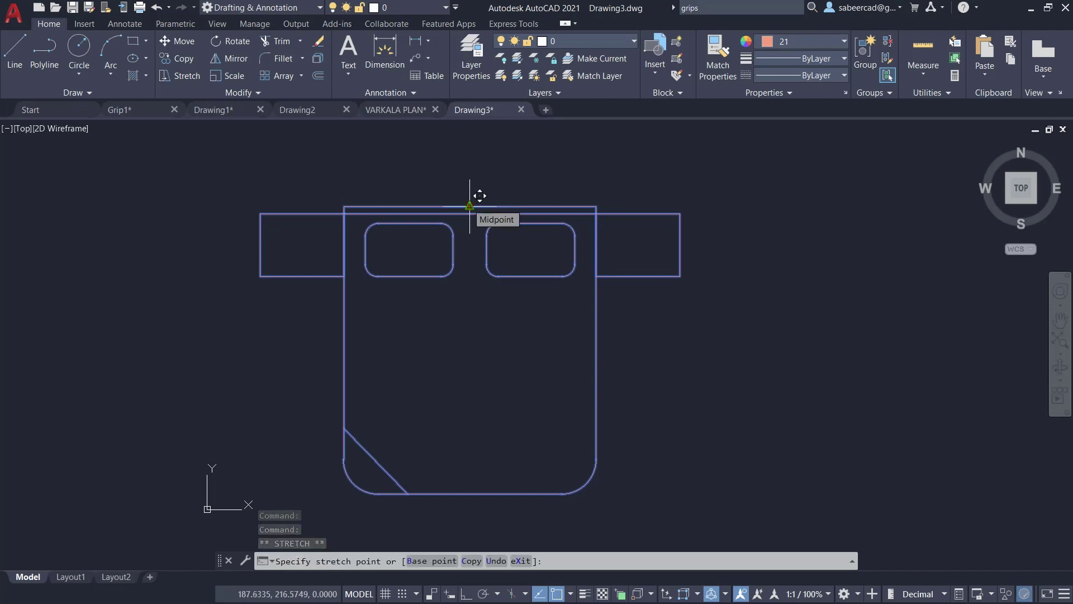
pyautogui.press('space')
pyautogui.press('space')
pyautogui.press('space')
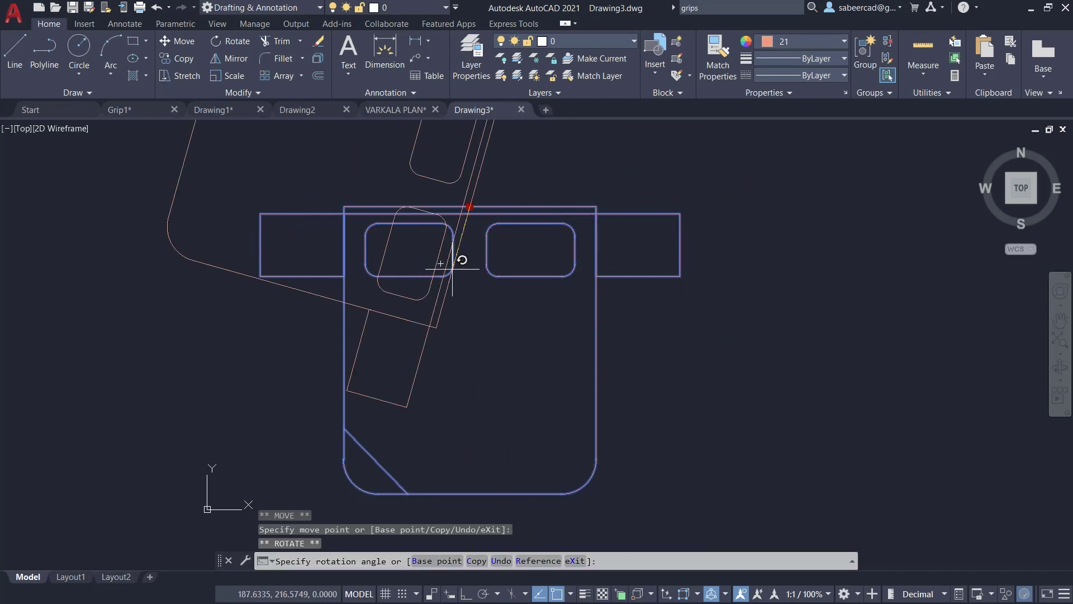
pyautogui.press('space')
pyautogui.press('space')
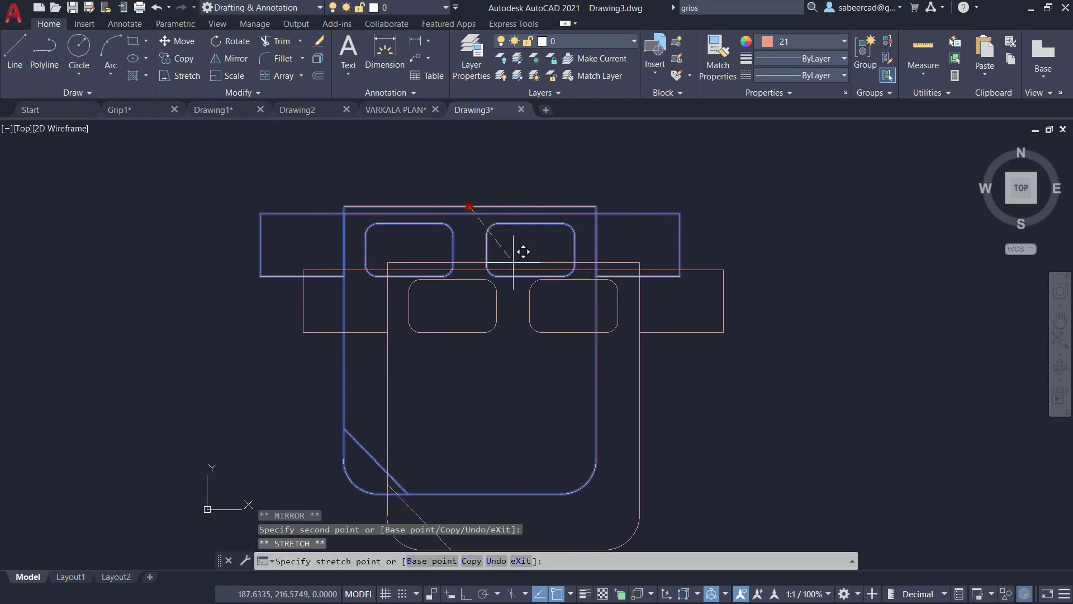
pyautogui.press('space')
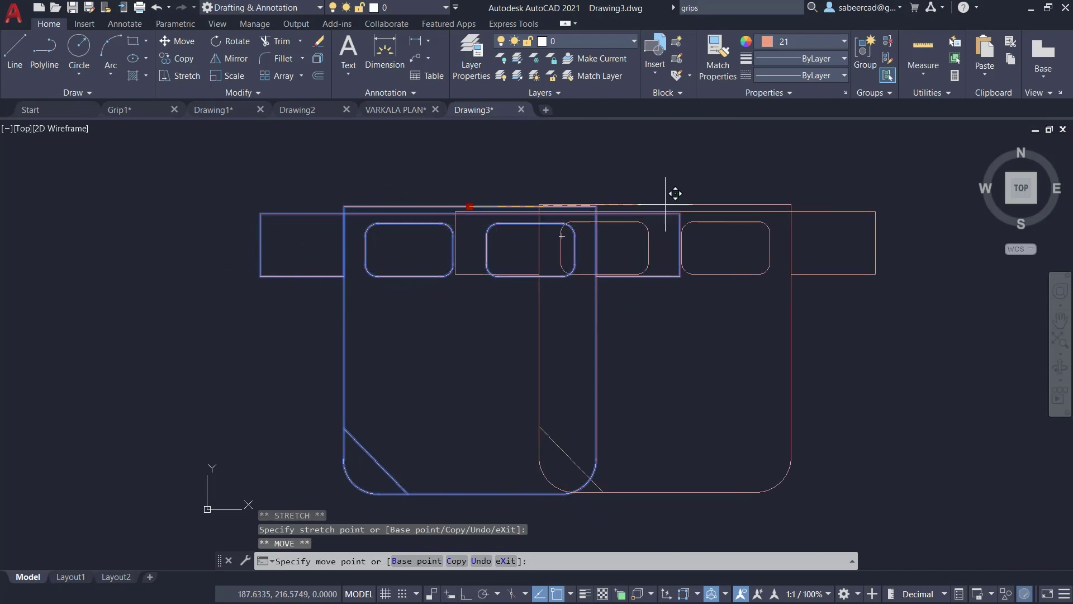
pyautogui.press('F8')
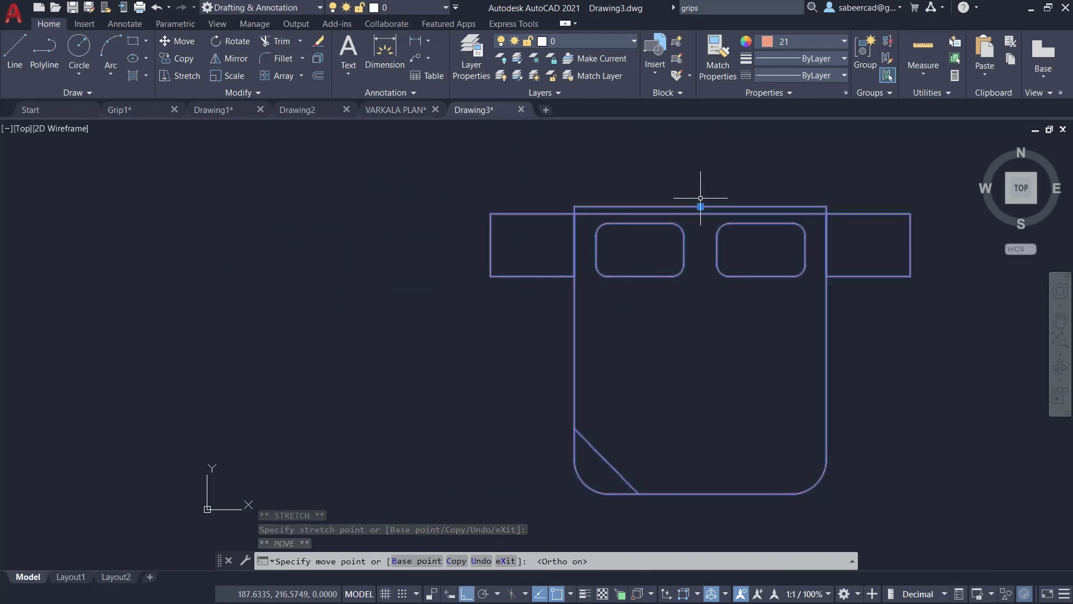
pyautogui.click(701, 190)
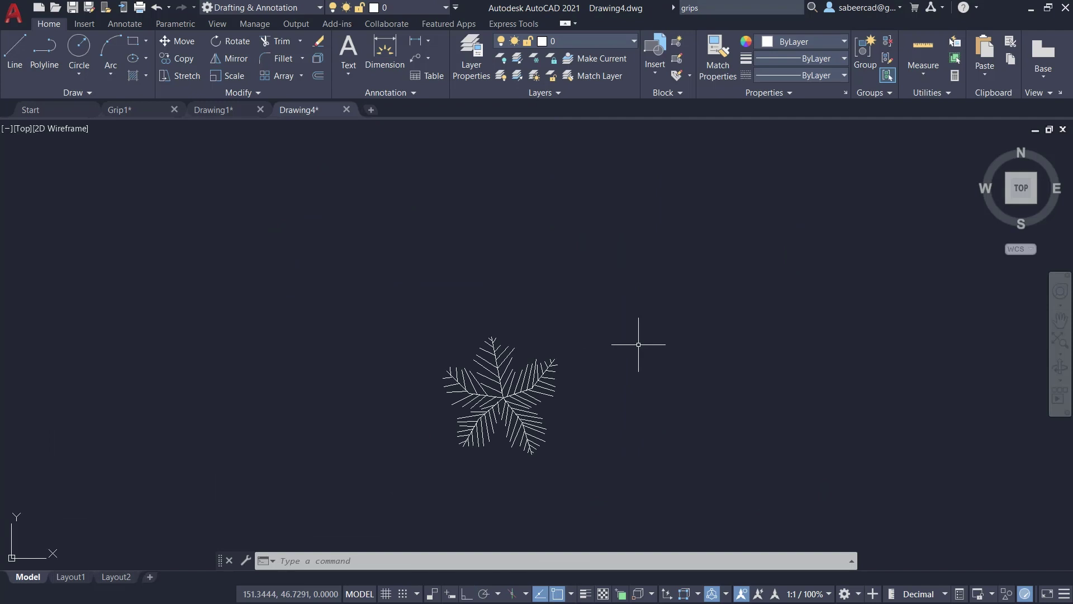
# - Move the plant block further left by its centre grip
pyautogui.click(526, 389)
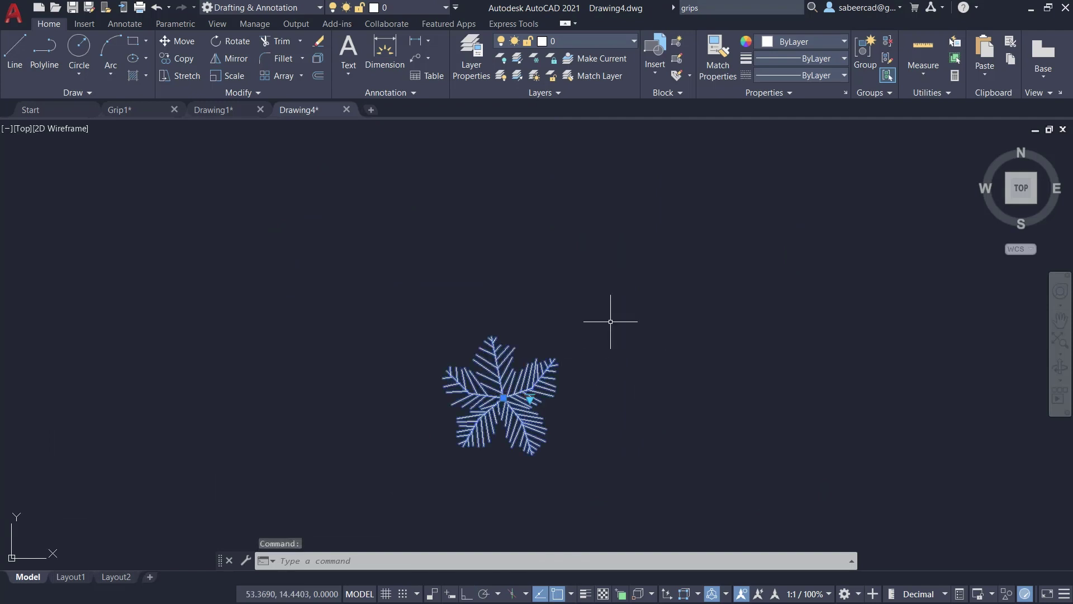
pyautogui.scroll(2, 530, 427)
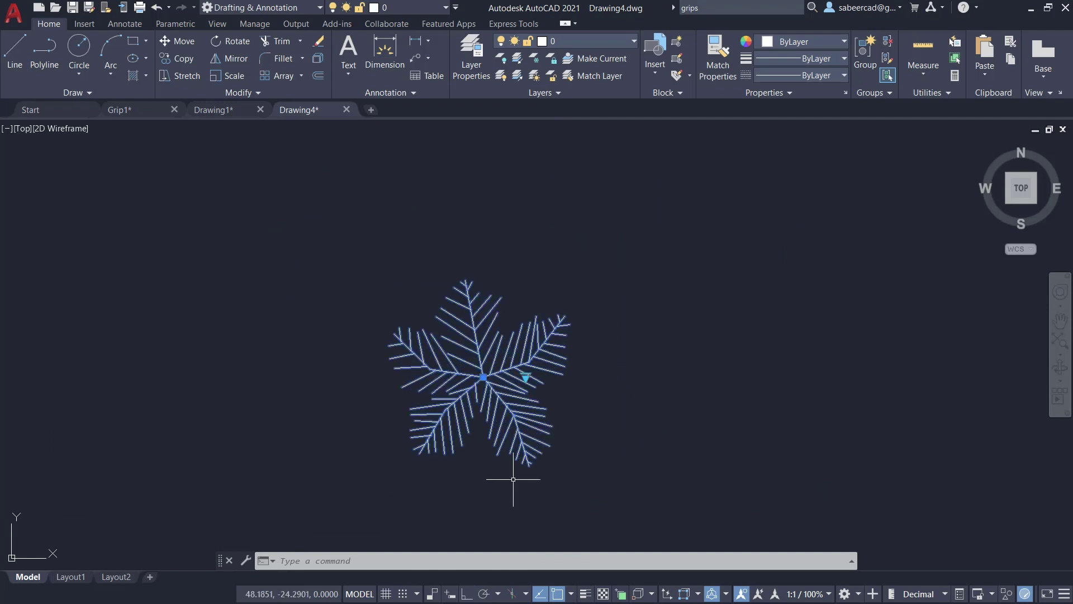
pyautogui.click(483, 377)
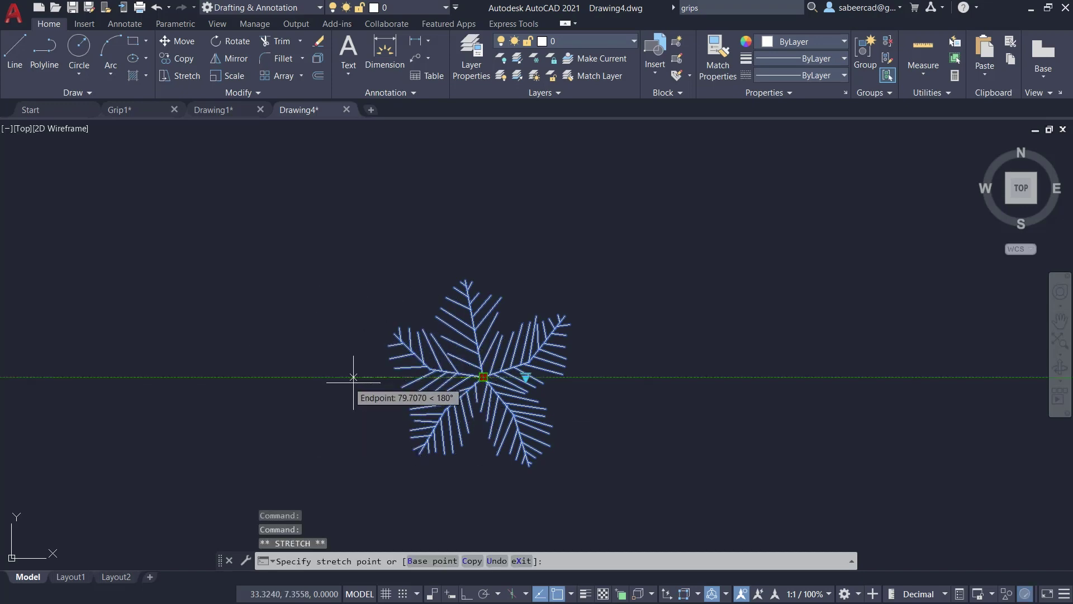
pyautogui.click(418, 378)
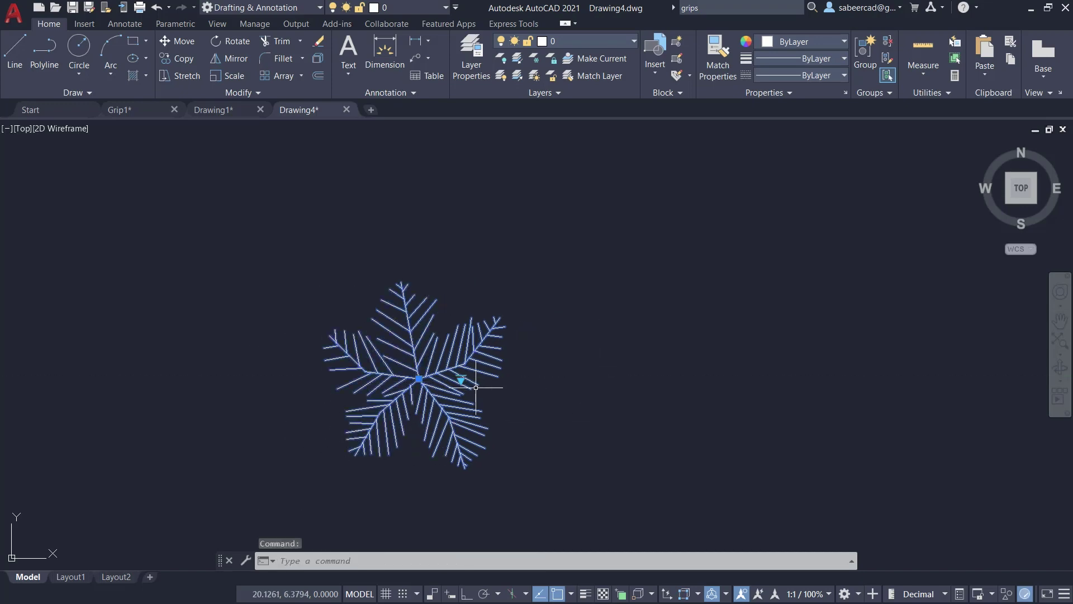
# - Switch the plant through the Palm (Elevation), Shrub (Plan) and Shrub (Elevation) views
pyautogui.click(460, 379)
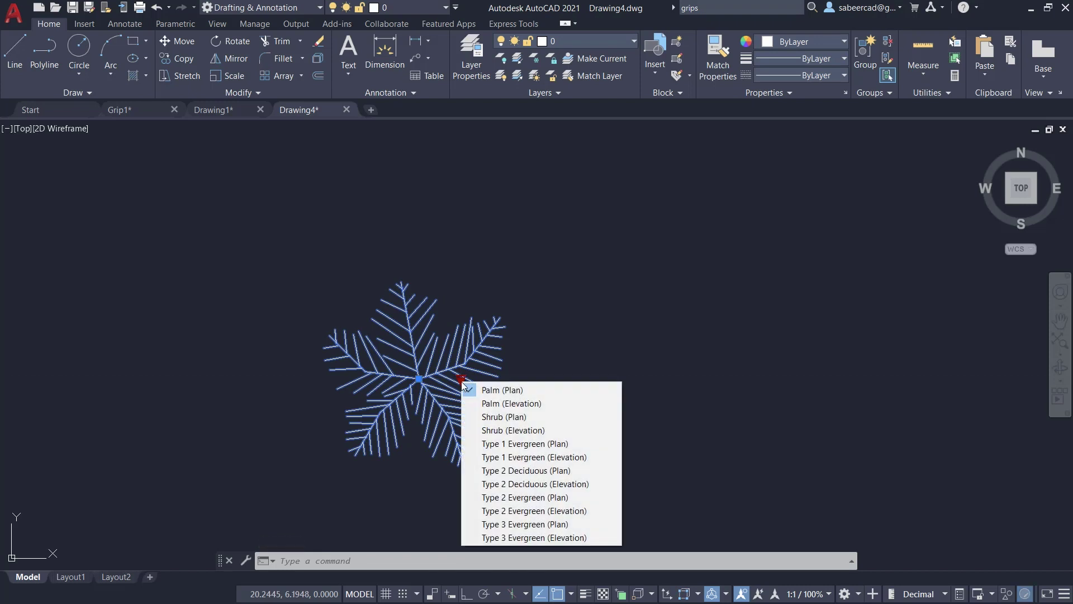
pyautogui.click(510, 407)
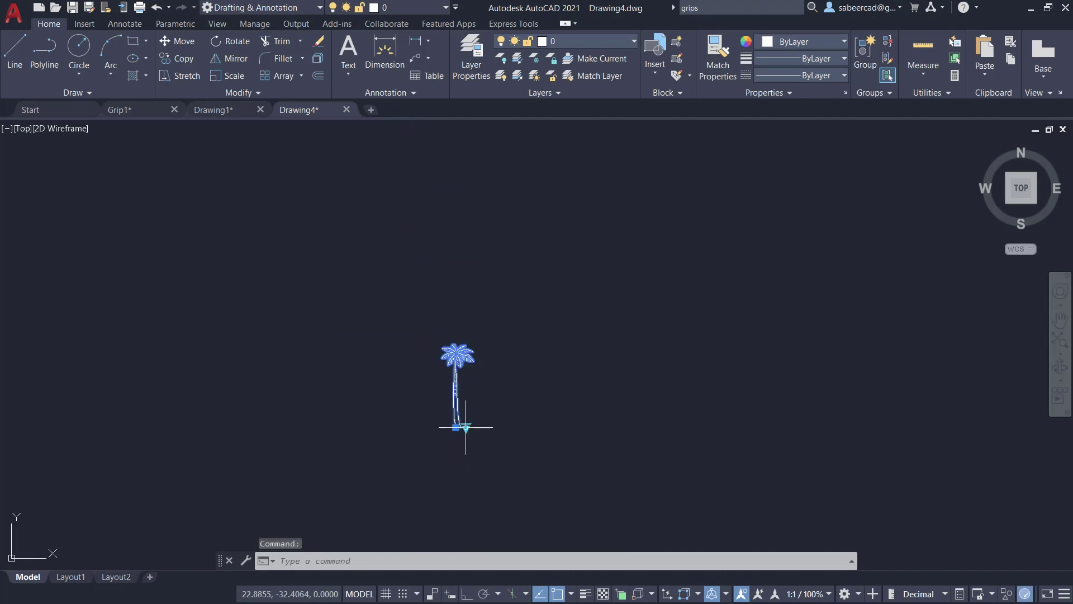
pyautogui.click(476, 445)
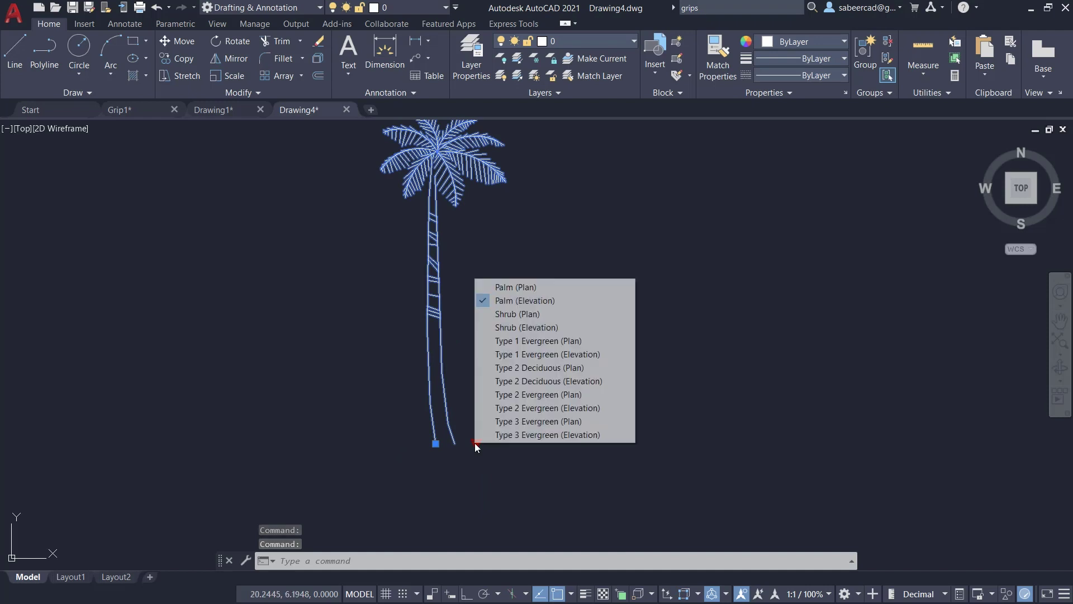
pyautogui.click(546, 314)
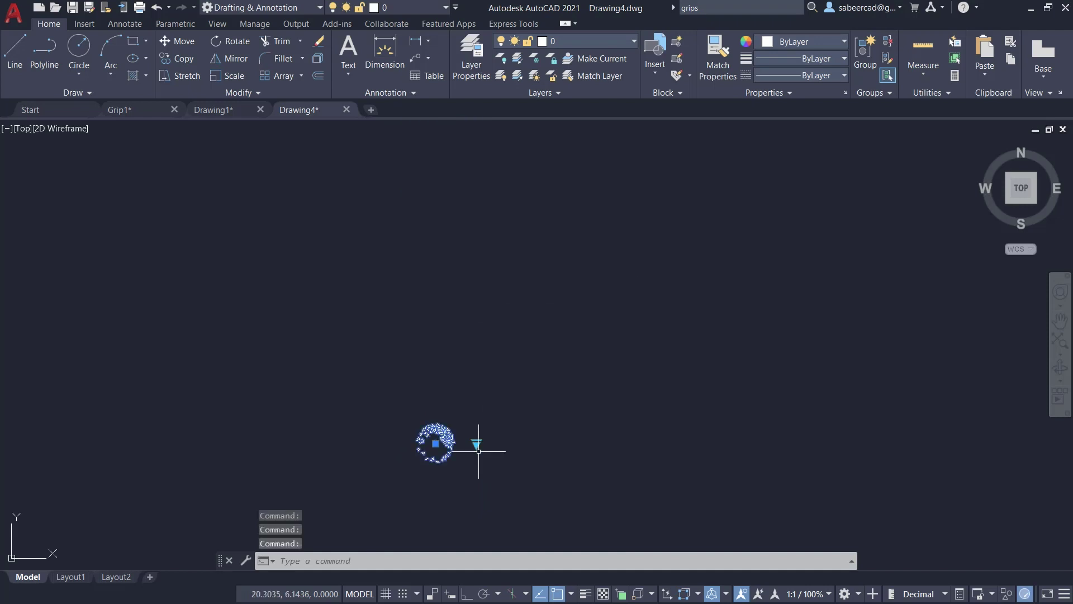
pyautogui.click(476, 445)
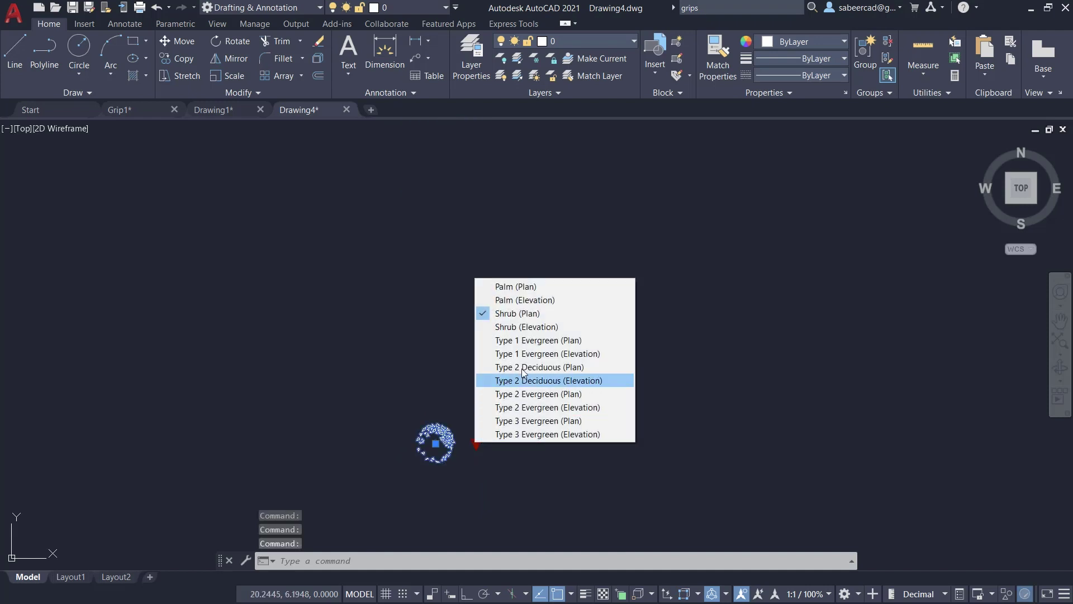
pyautogui.click(531, 330)
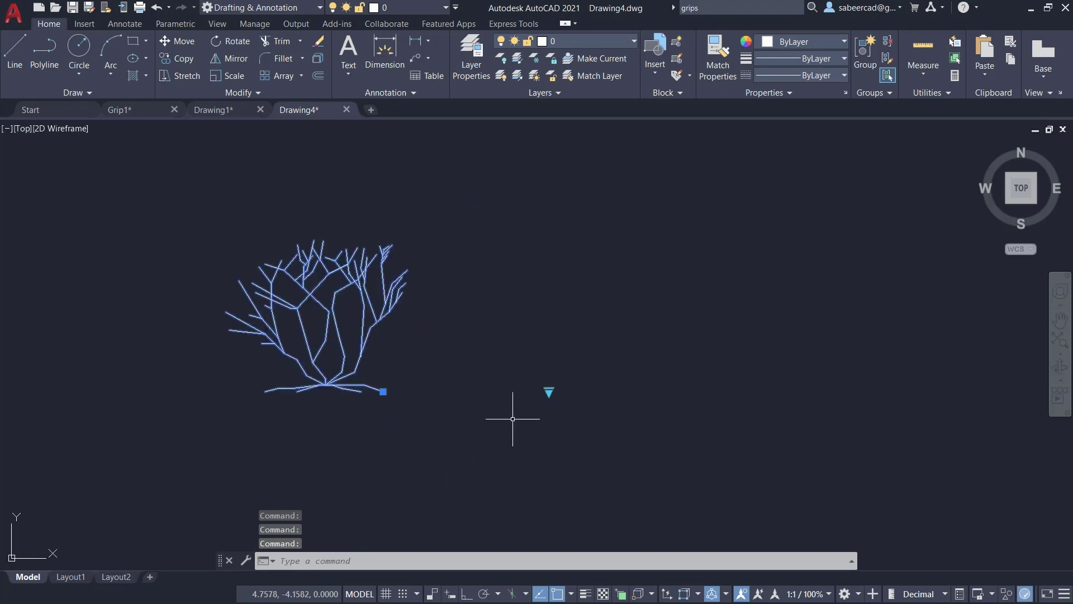
# - Set the plant to Type 2 Deciduous (Elevation) and switch to Drawing1
pyautogui.click(549, 391)
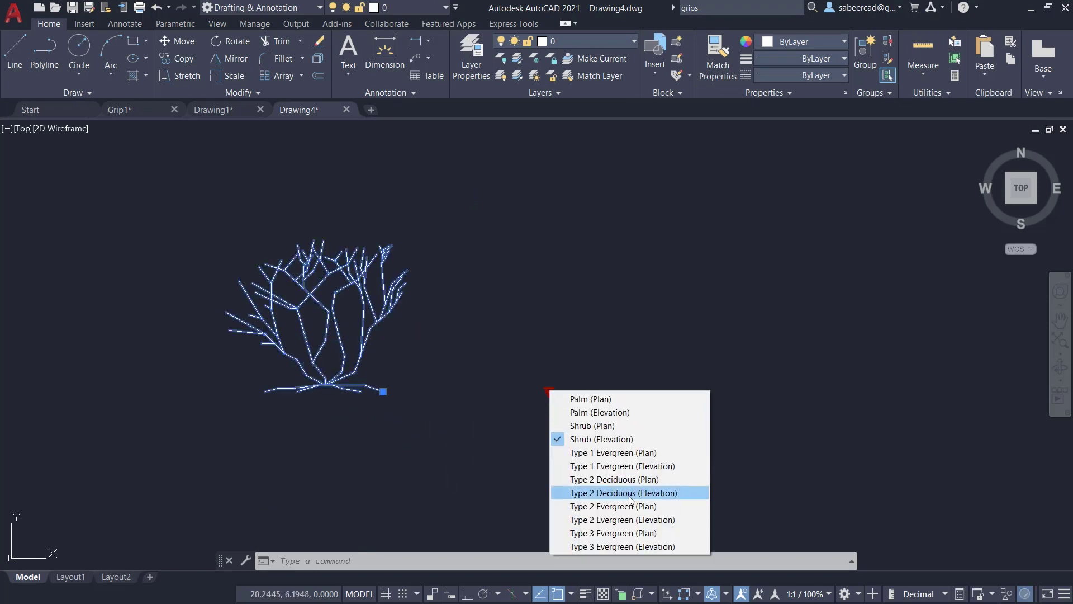
pyautogui.click(630, 493)
pyautogui.scroll(-6, 431, 444)
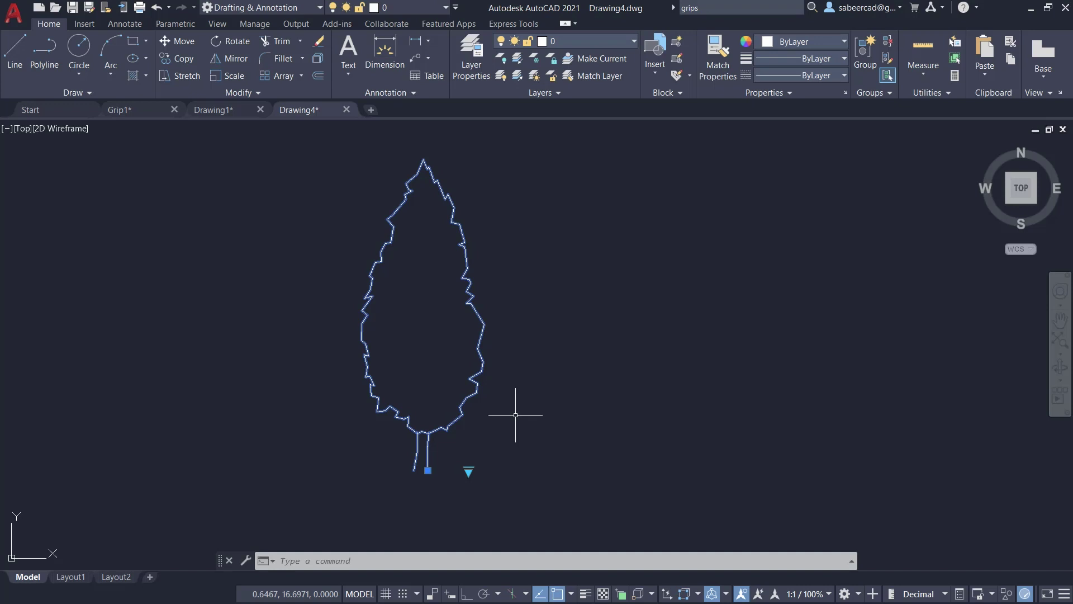
pyautogui.hotkey('ctrl', 'Tab')
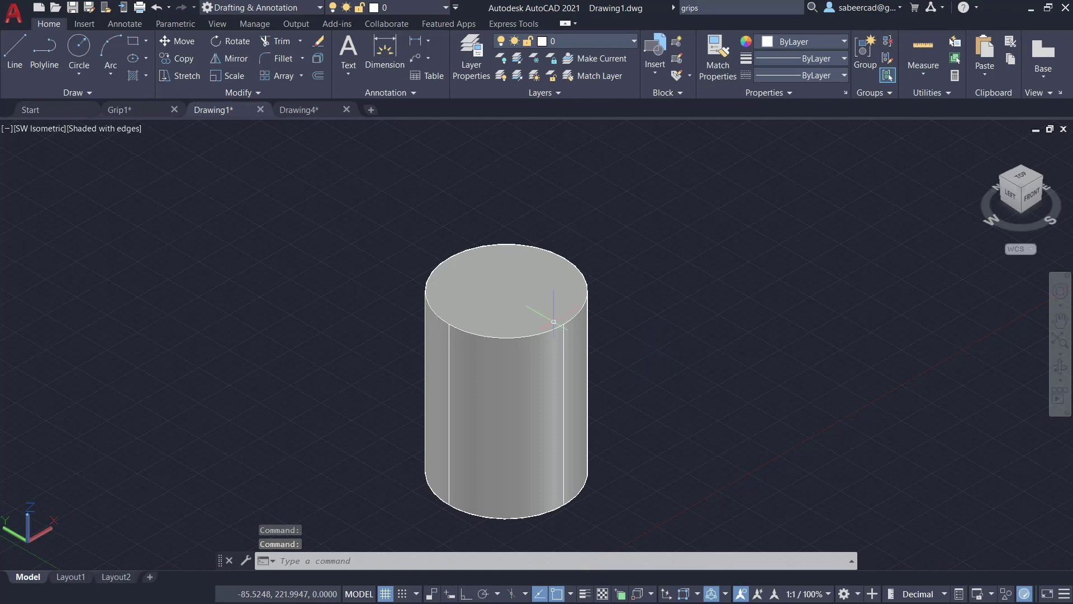
# - Change the cylinder's height with its grip, then undo that change
pyautogui.click(515, 301)
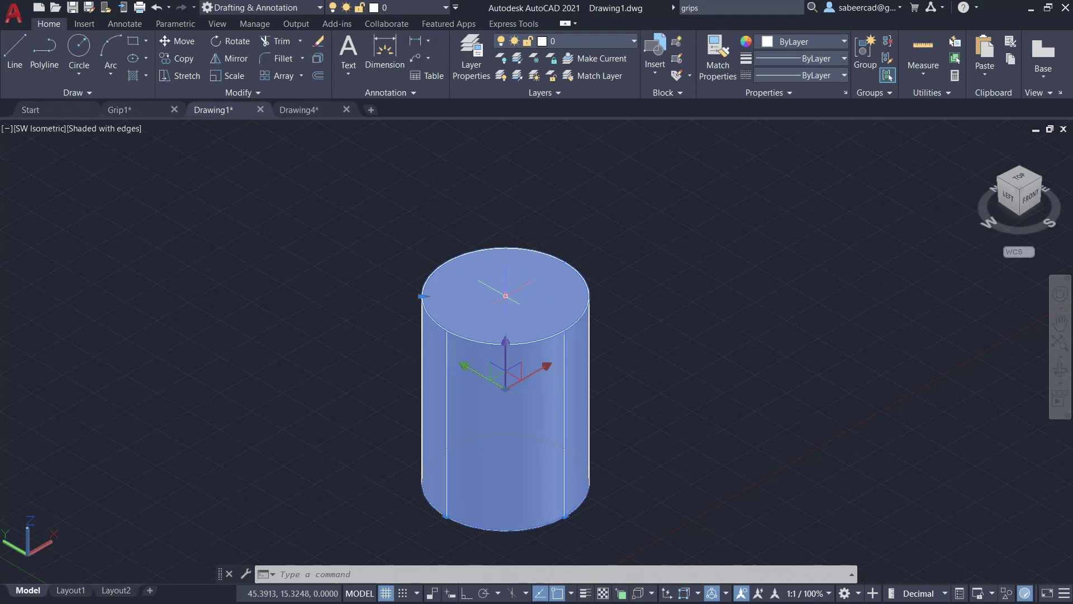
pyautogui.click(505, 295)
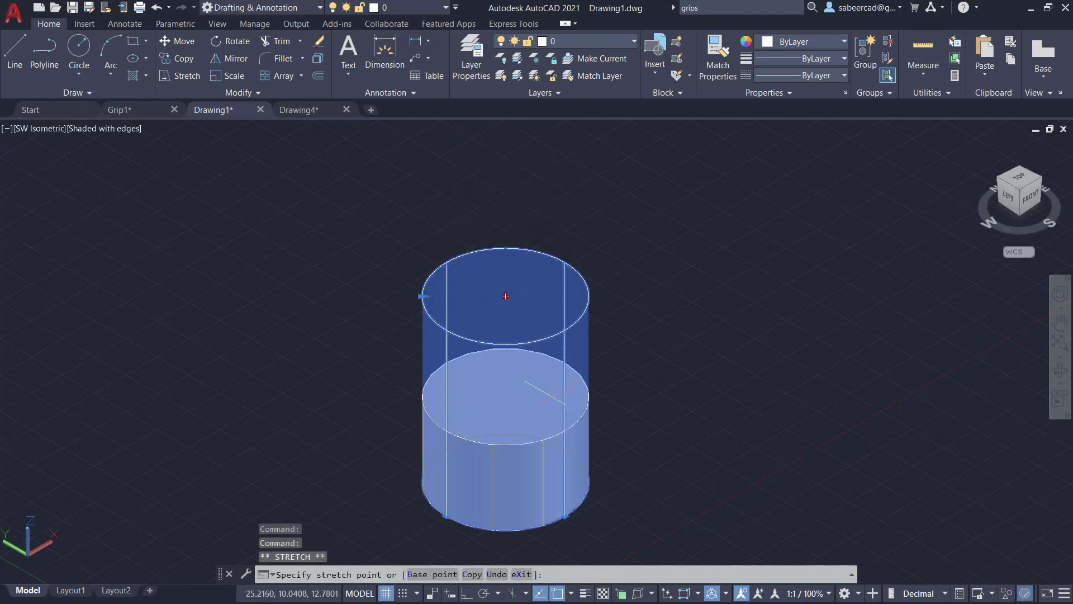
pyautogui.scroll(-3, 458, 380)
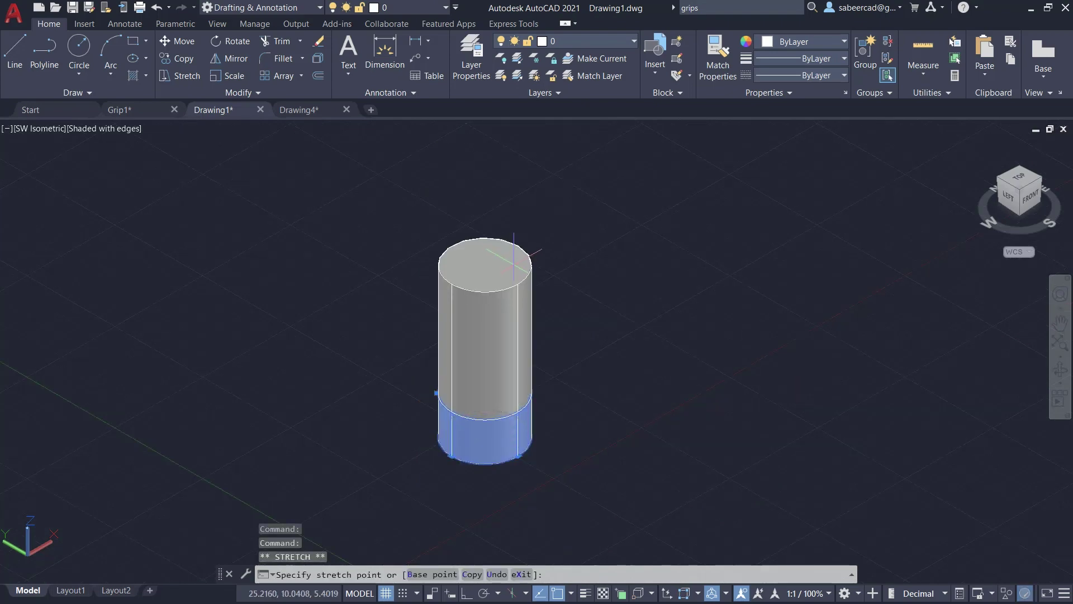
pyautogui.click(509, 271)
pyautogui.write('u')
pyautogui.press('Return')
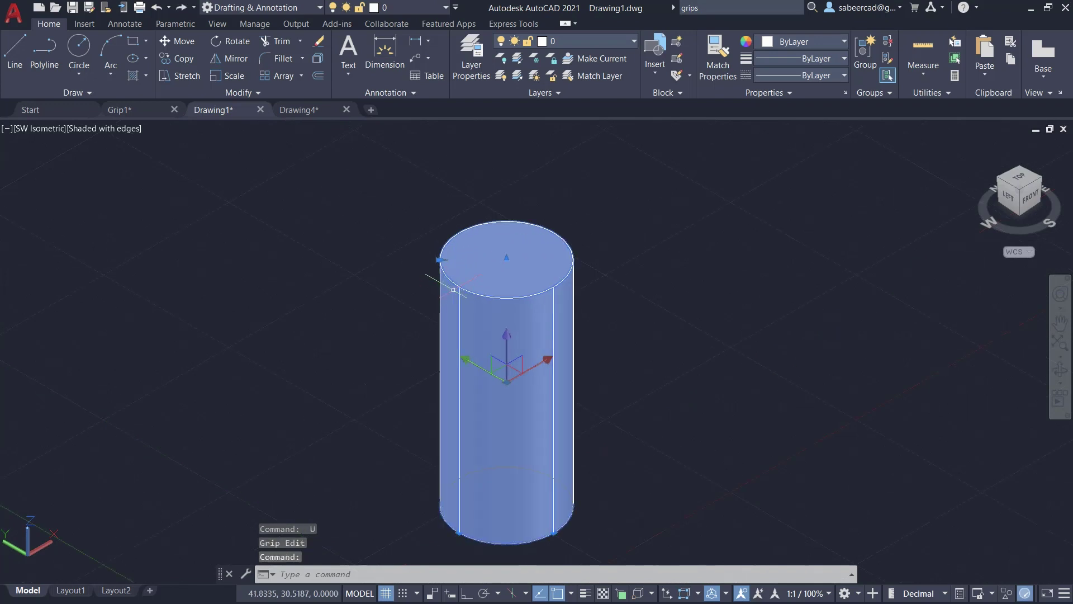
# - Shrink the top radius grip to make a cone, cancelling the bottom-radius edit
pyautogui.click(440, 259)
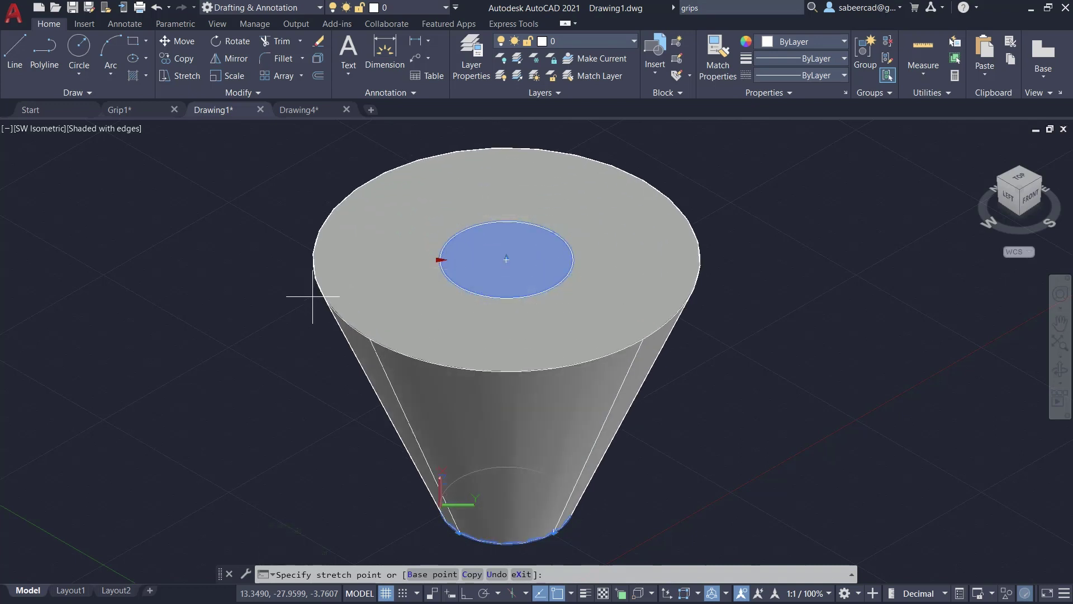
pyautogui.click(457, 490)
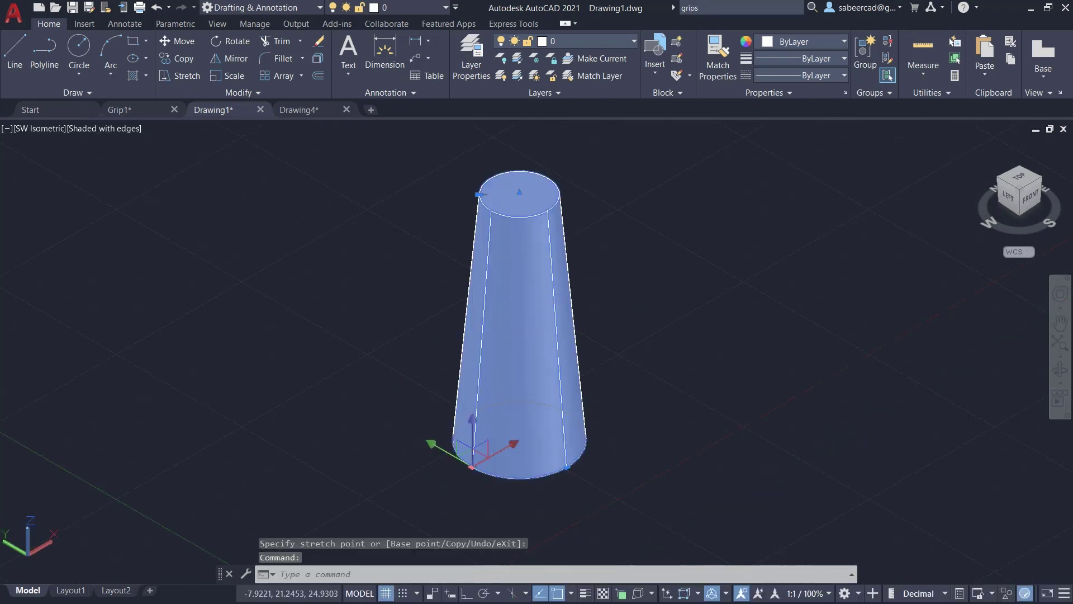
pyautogui.click(473, 465)
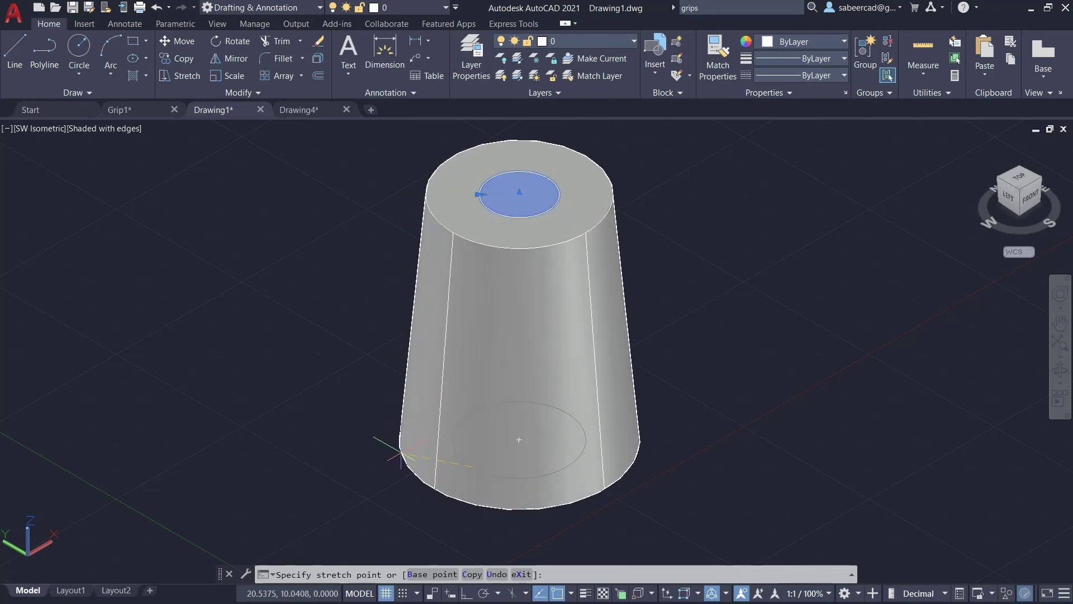
pyautogui.press('Escape')
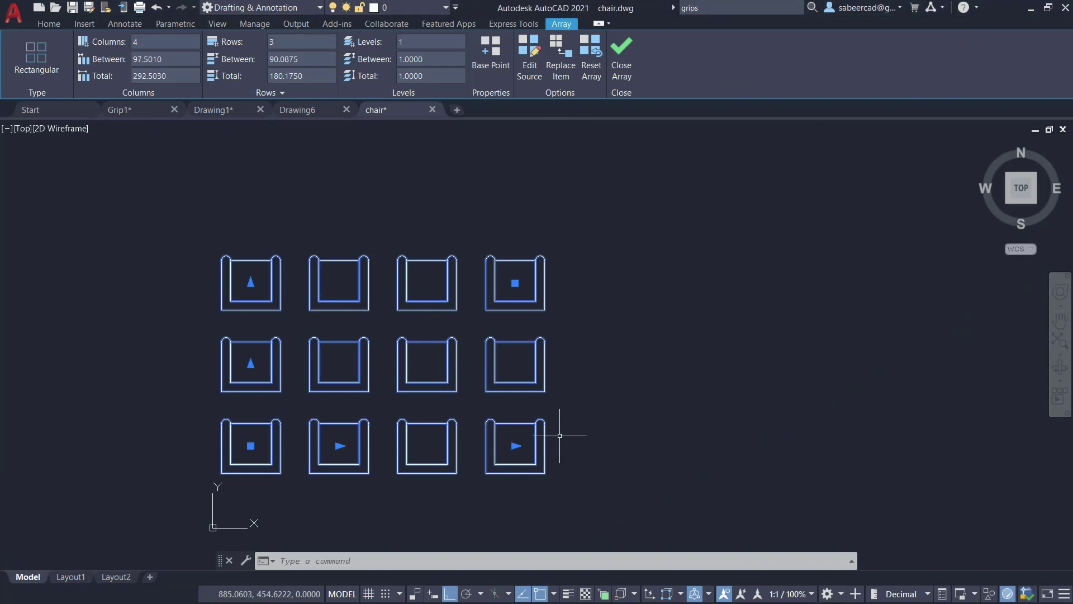
# - Widen the rectangular chair array to 8 columns and spread its rows farther apart
pyautogui.click(515, 445)
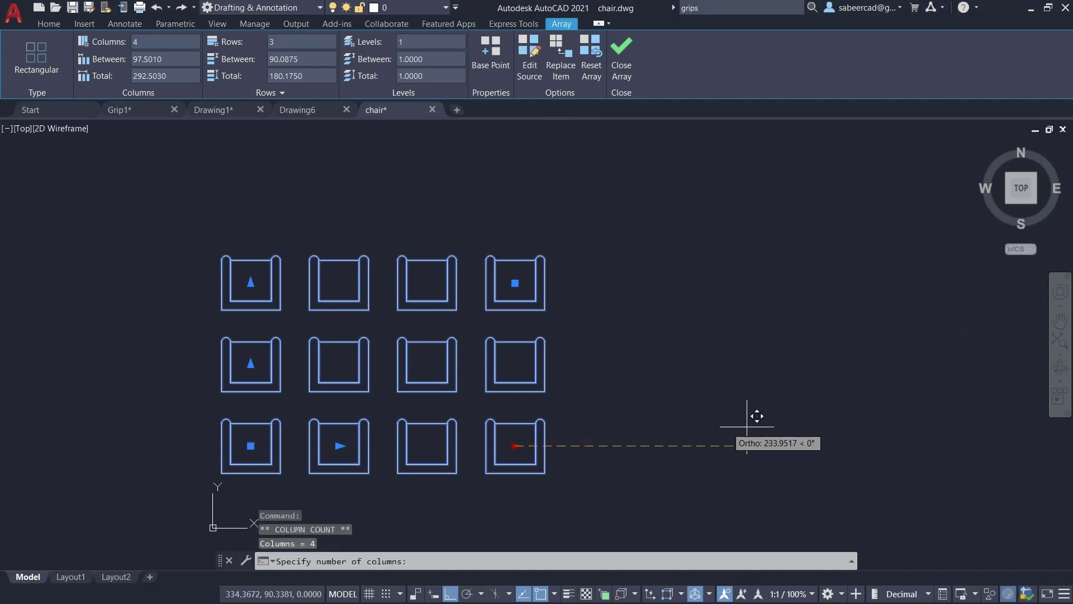
pyautogui.click(878, 434)
pyautogui.moveTo(305, 389); pyautogui.dragTo(270, 438, button='middle')
pyautogui.click(205, 419)
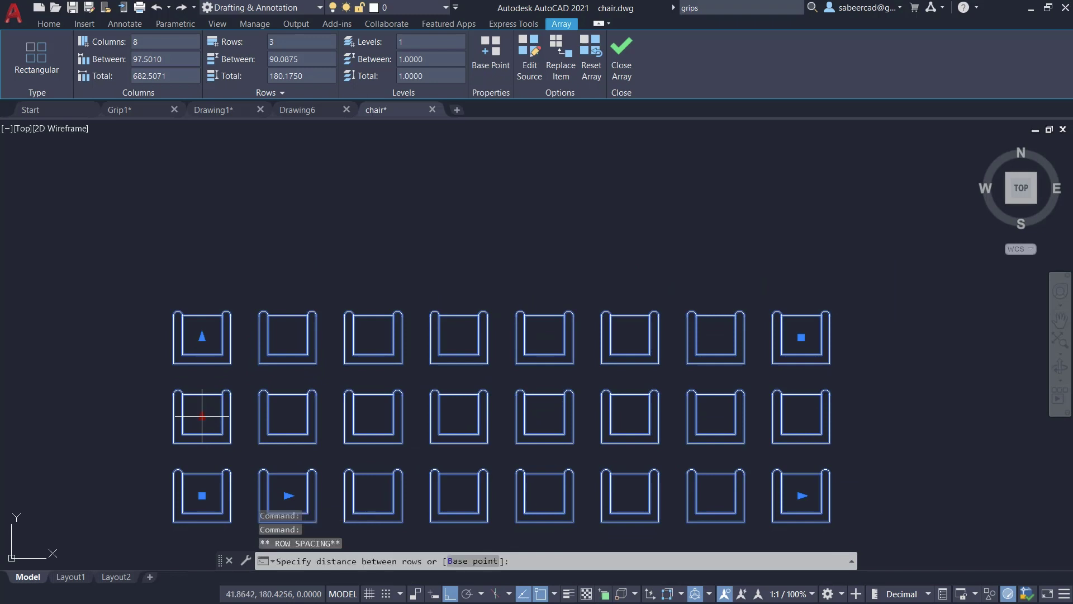
pyautogui.click(212, 343)
# - Set the polar chair array around the round table to nine chairs and enlarge its radius
pyautogui.press('Escape')
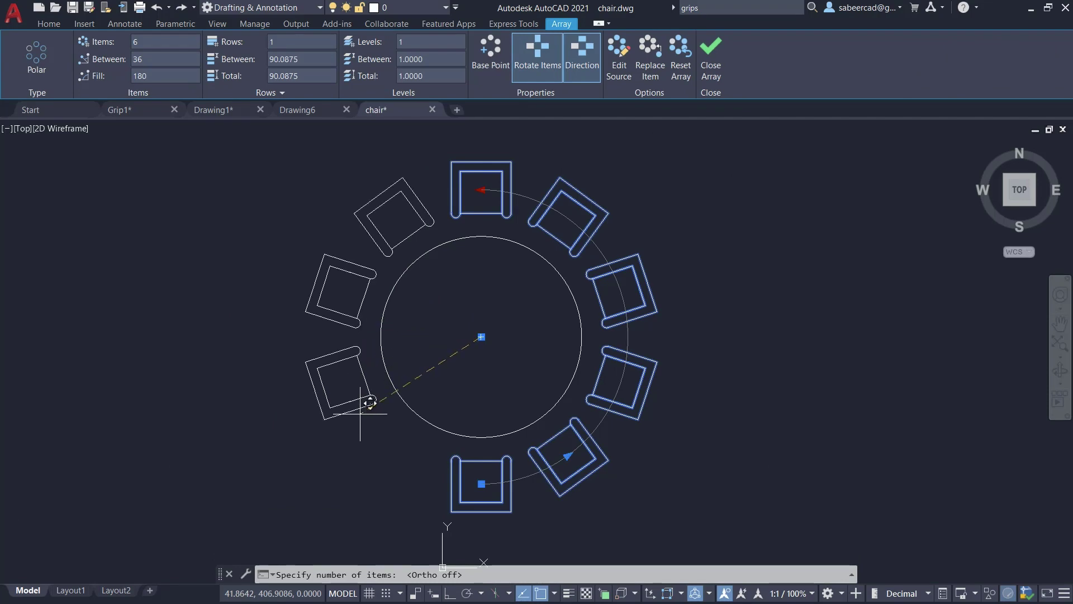
pyautogui.click(370, 401)
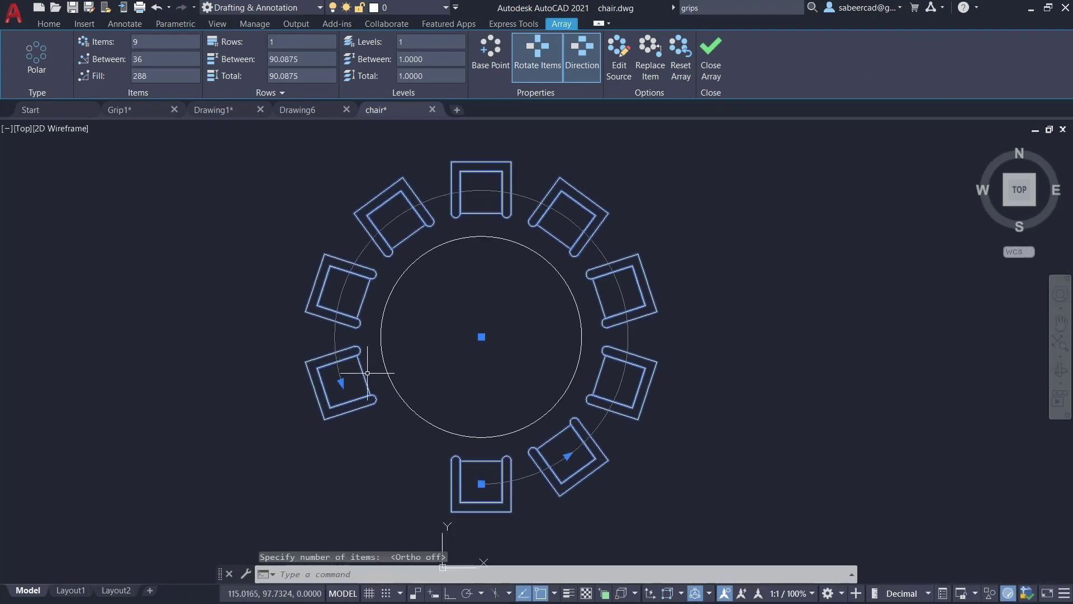
pyautogui.click(481, 484)
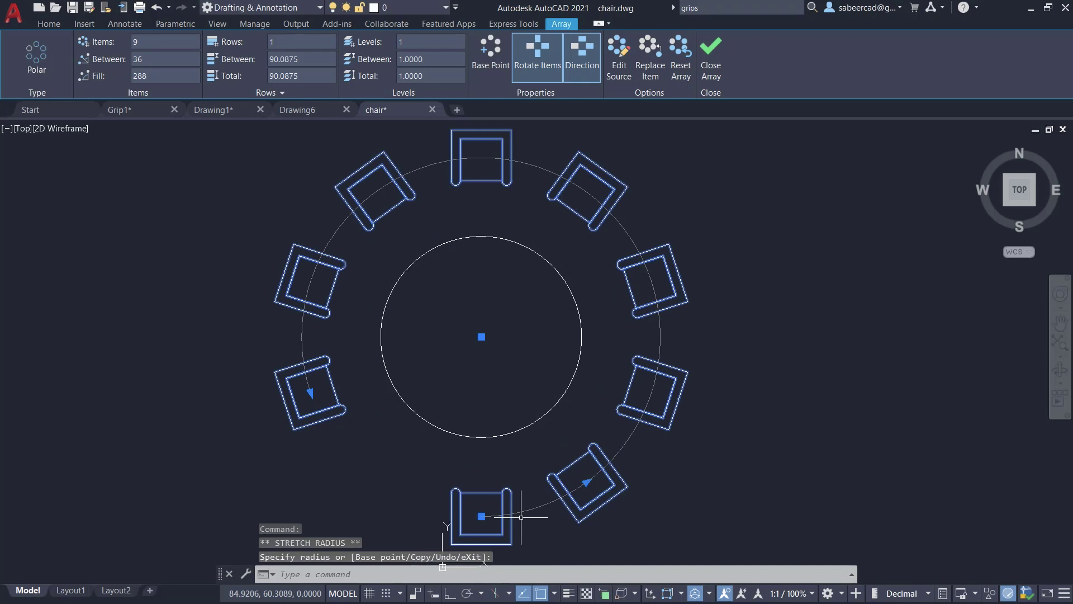